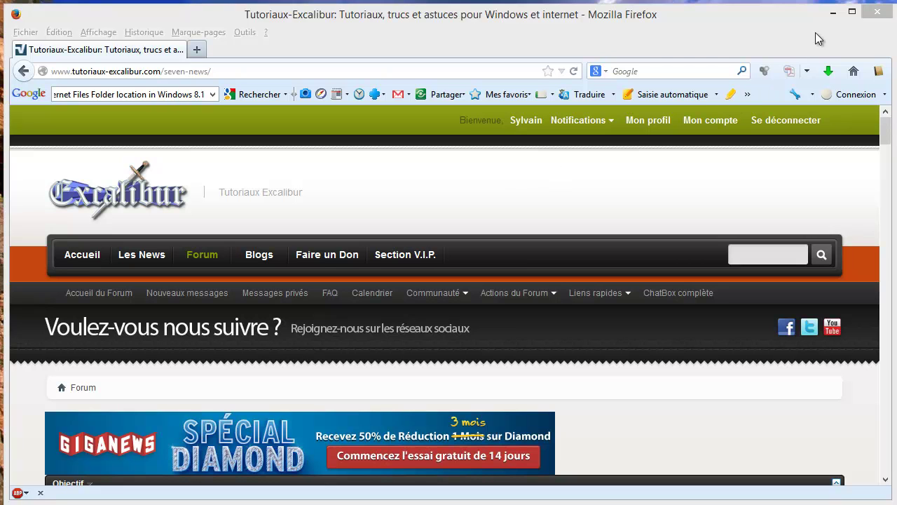
- Minimize the browser, search Windows for "nettoyage de disque" and launch the disk cleanup tool
click(833, 13)
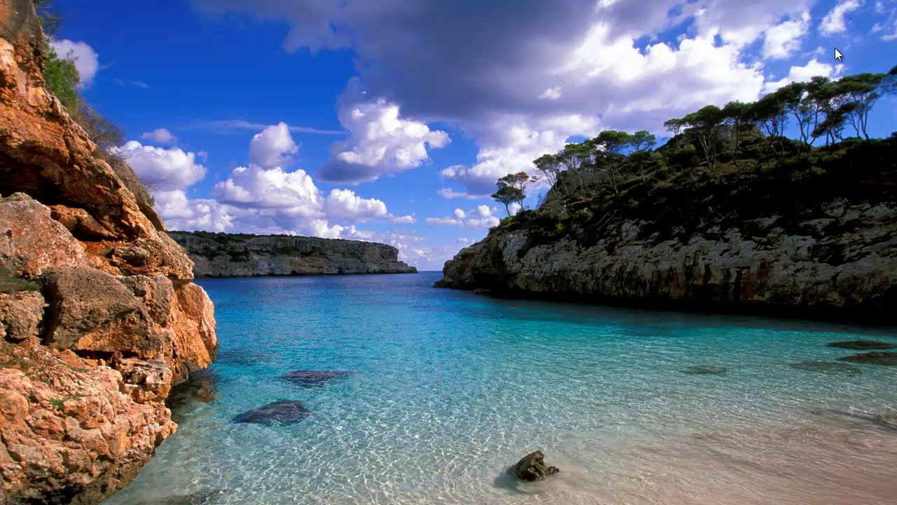
mouse_move(895, 3)
mouse_move(873, 122)
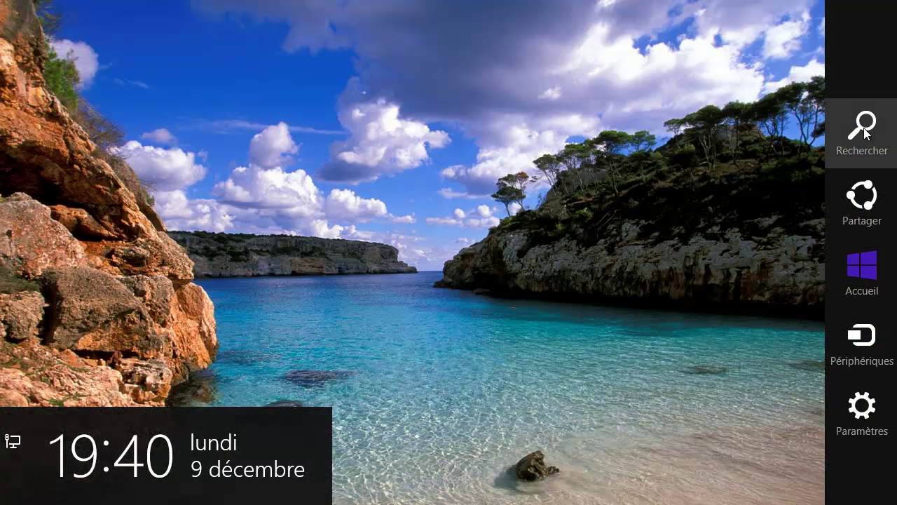
click(866, 133)
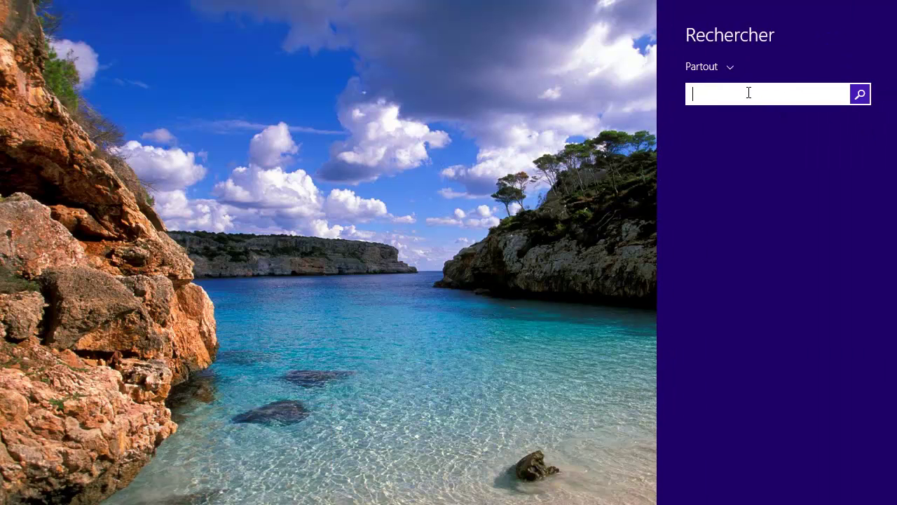
text(nettoyage de disque)
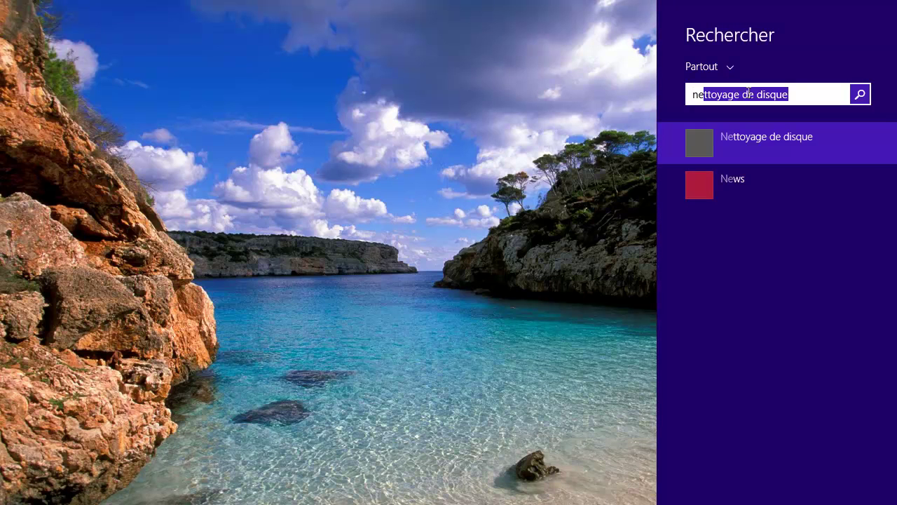
click(755, 135)
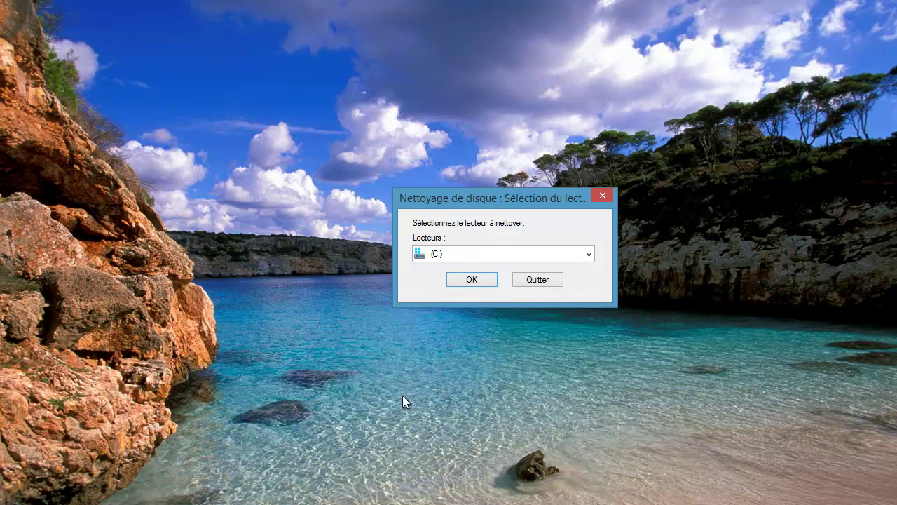
- Analyse drive (C:) for cleanup and exclude the category "Fichiers programmes téléchargés" from the files to delete
click(471, 282)
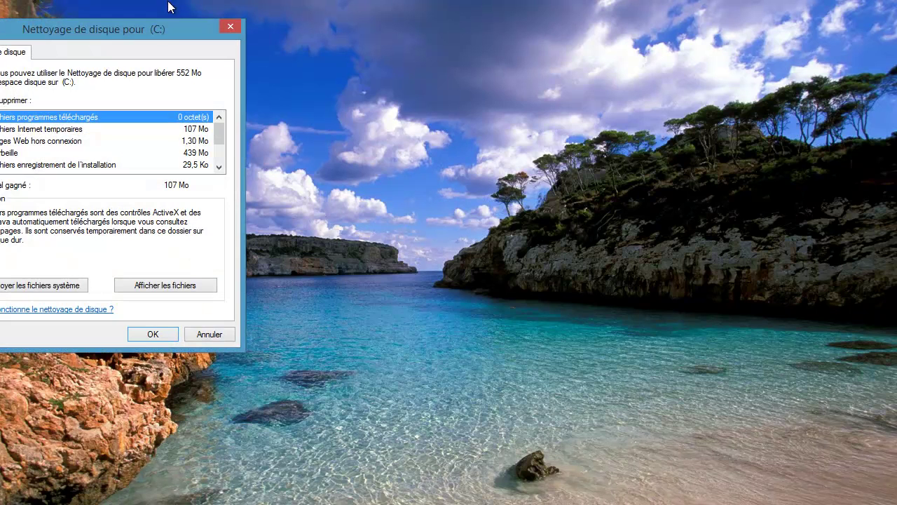
drag(144, 27, 561, 98)
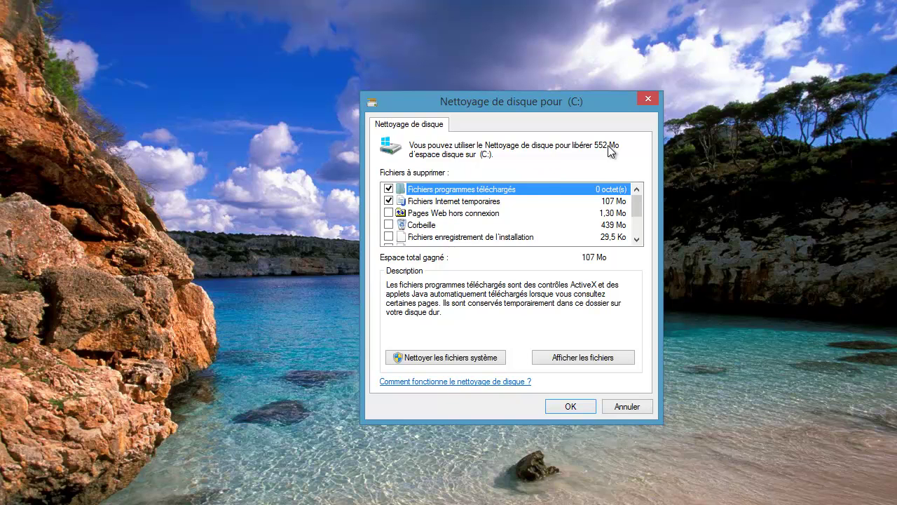
click(389, 188)
mouse_move(640, 211)
mouse_down()
mouse_move(639, 225)
mouse_move(638, 195)
mouse_up()
click(389, 213)
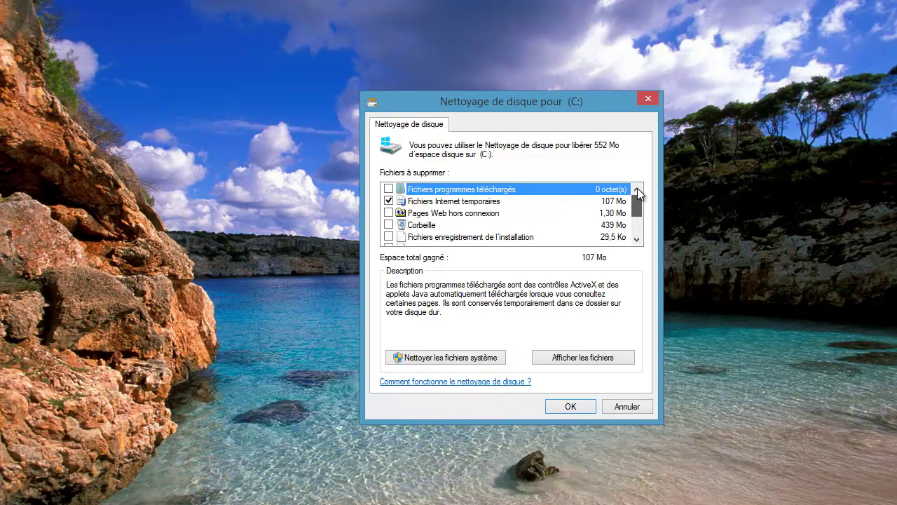
- Display the files behind the "Fichiers Internet temporaires" category and fit their folder window to the screen
click(473, 205)
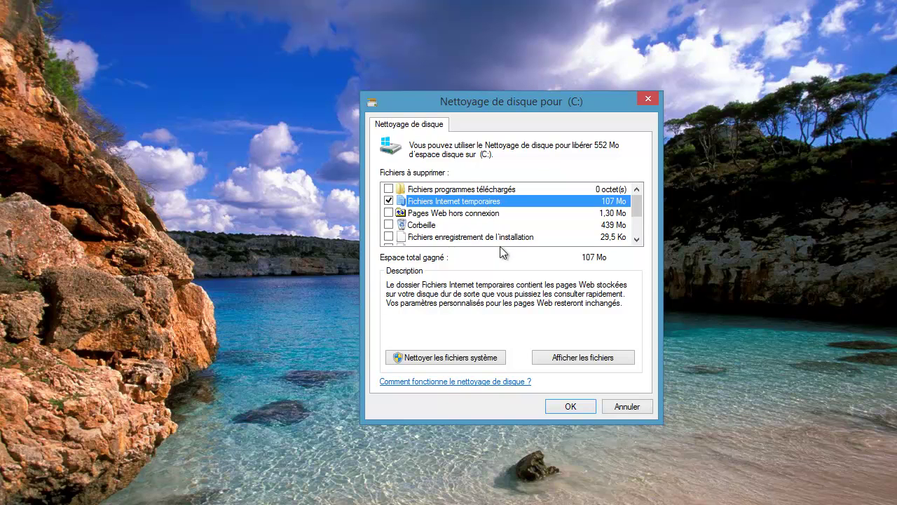
click(596, 359)
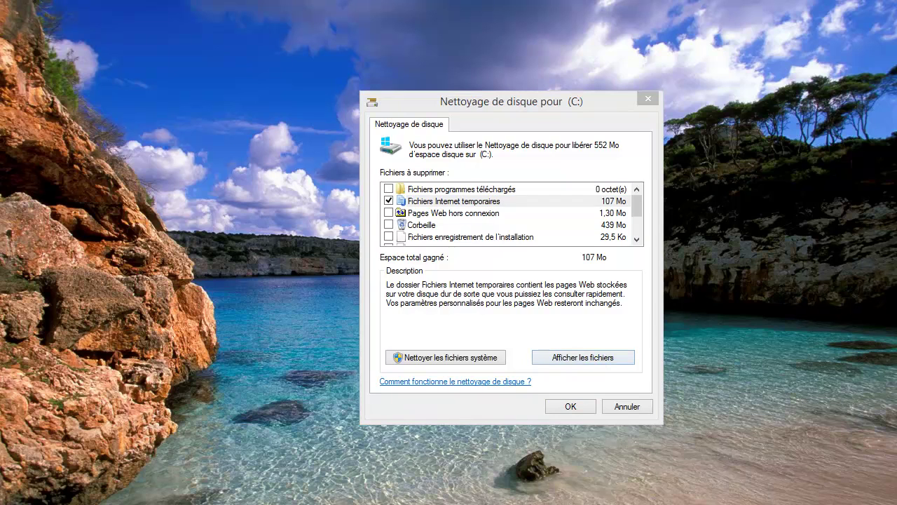
drag(192, 99, 681, 16)
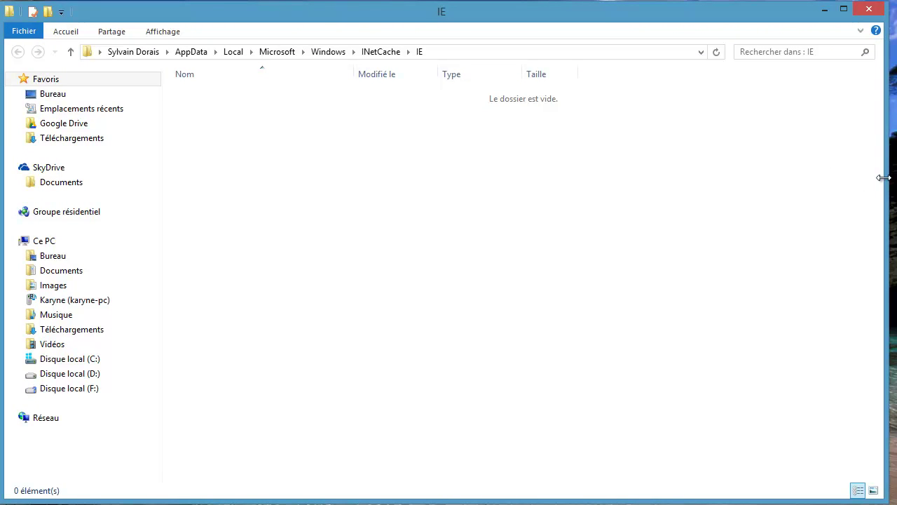
drag(885, 174, 895, 175)
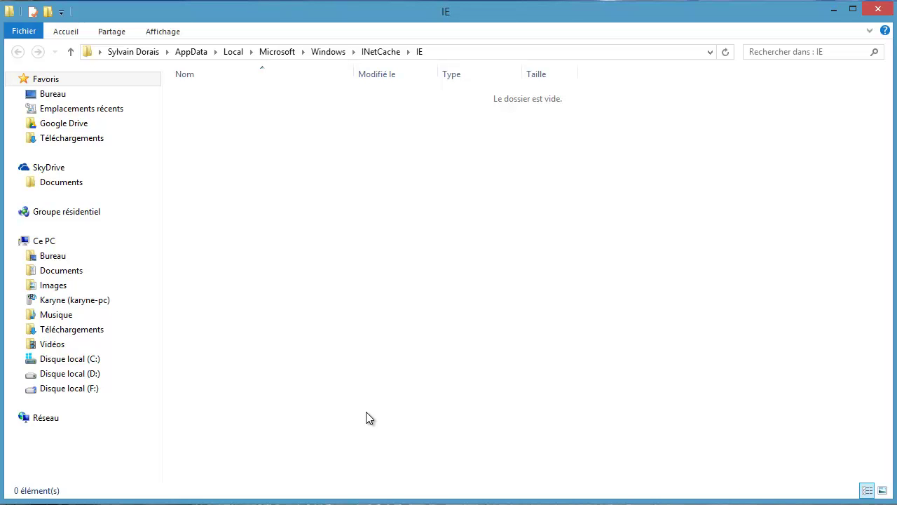
- Reveal the full path of the IE folder inside INetCache
click(477, 52)
click(452, 53)
drag(451, 53, 49, 46)
click(432, 208)
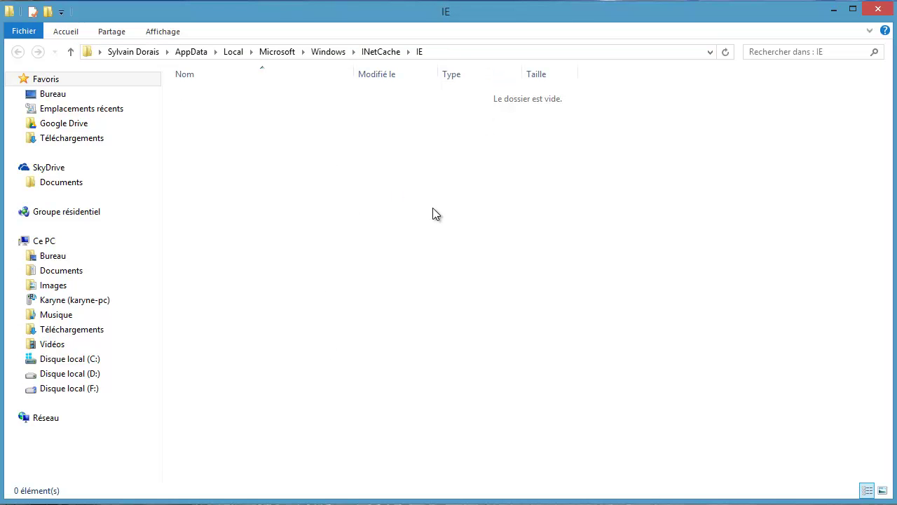
- Open the folder options and choose the advanced setting "Afficher les fichiers, dossiers et lecteurs cachés"
click(168, 33)
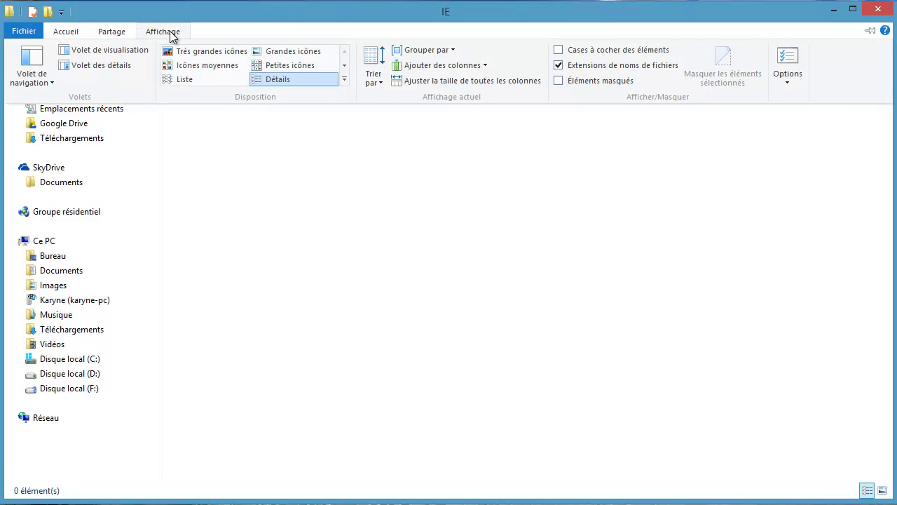
click(788, 80)
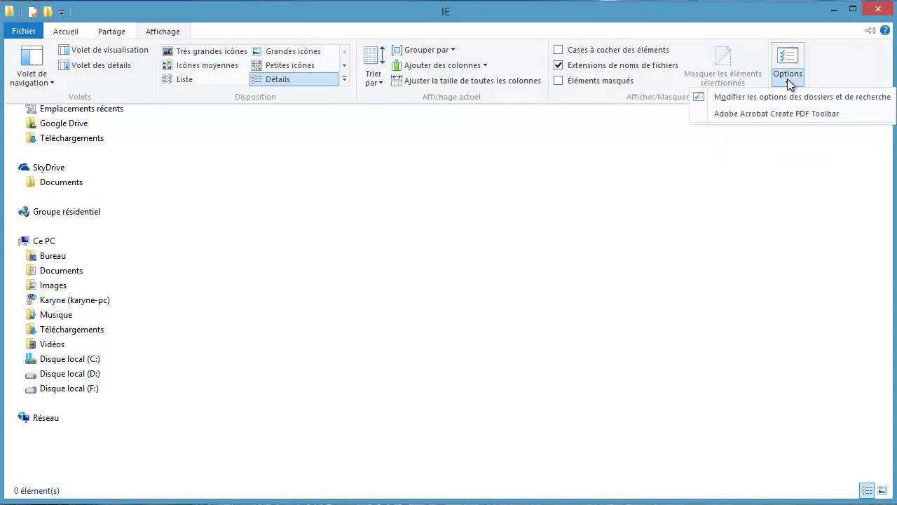
click(742, 103)
drag(224, 90, 533, 98)
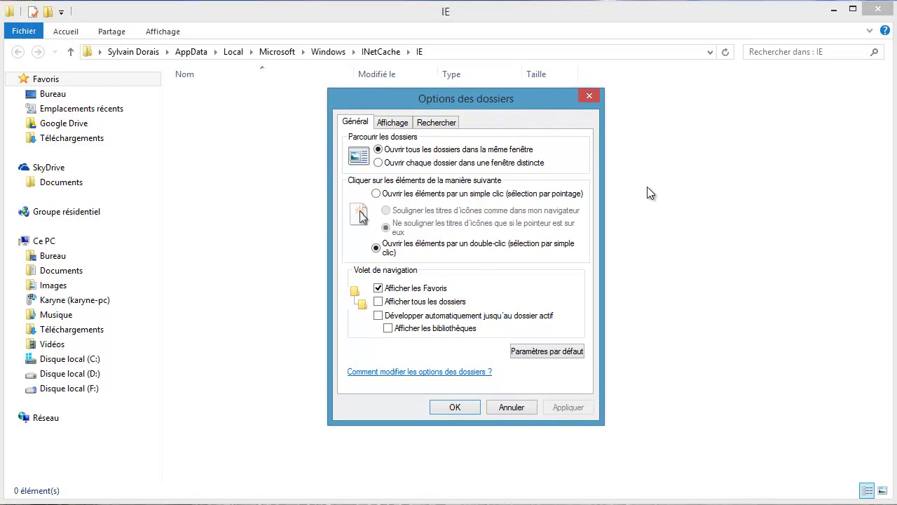
click(396, 124)
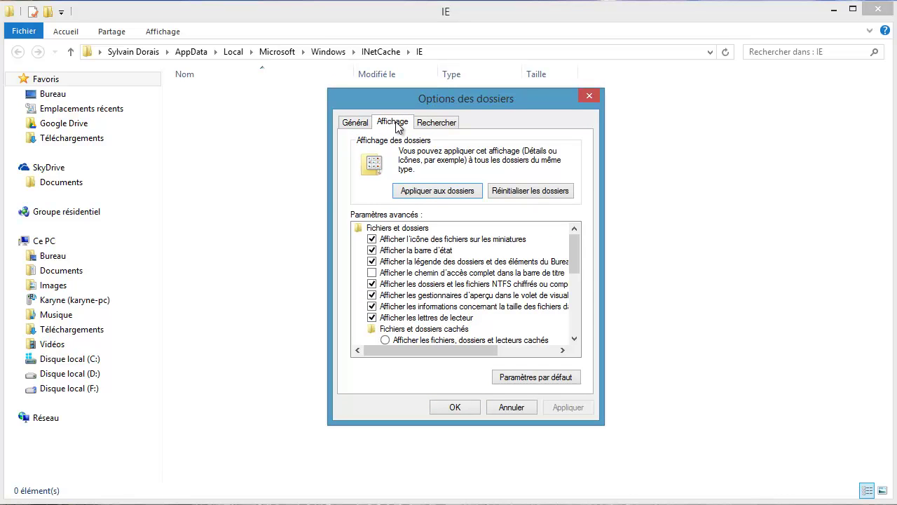
drag(575, 247, 570, 268)
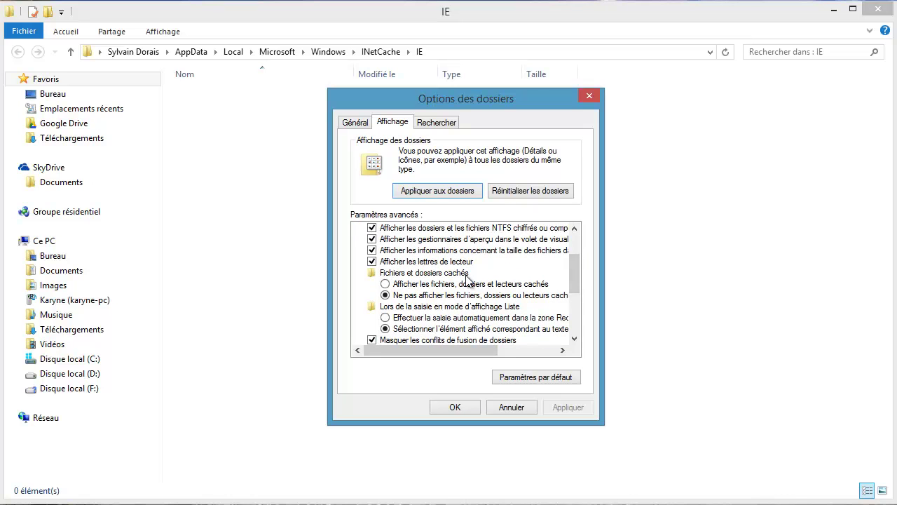
click(385, 284)
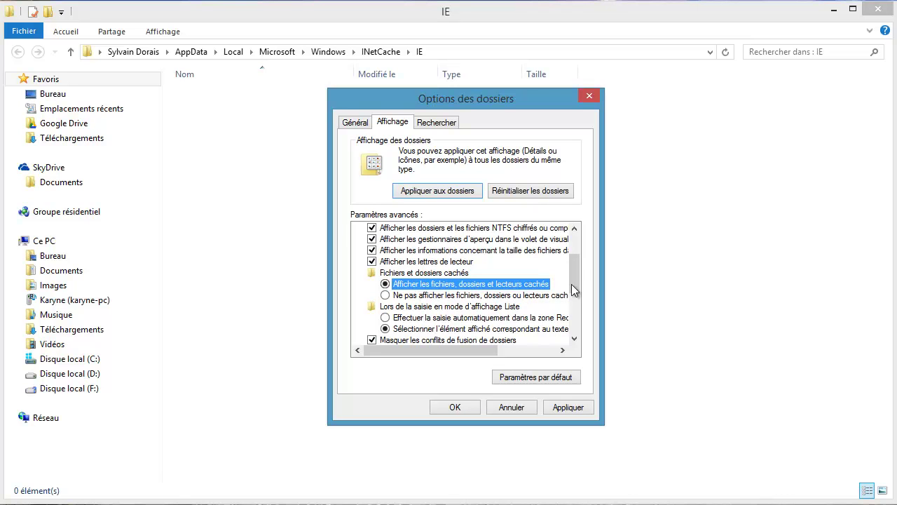
- Turn off hiding of protected operating system files, accept the warning and apply the folder options
drag(576, 276, 576, 298)
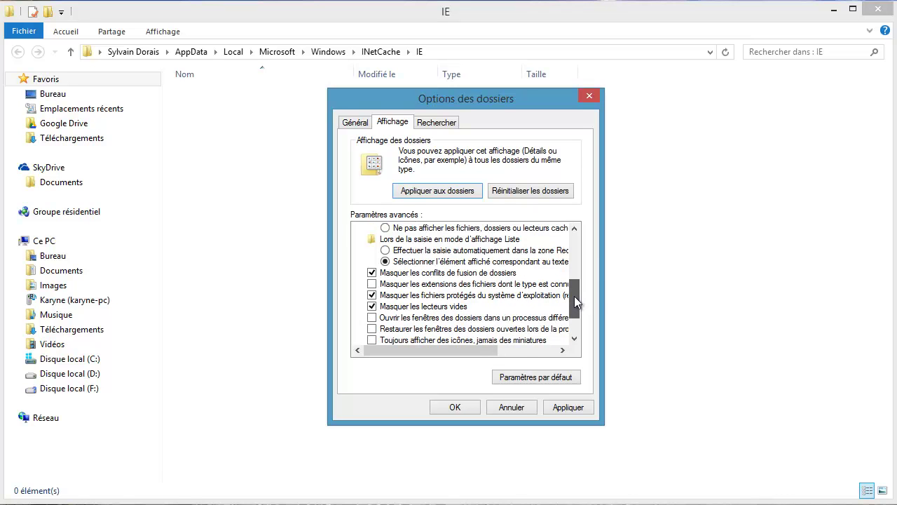
click(372, 295)
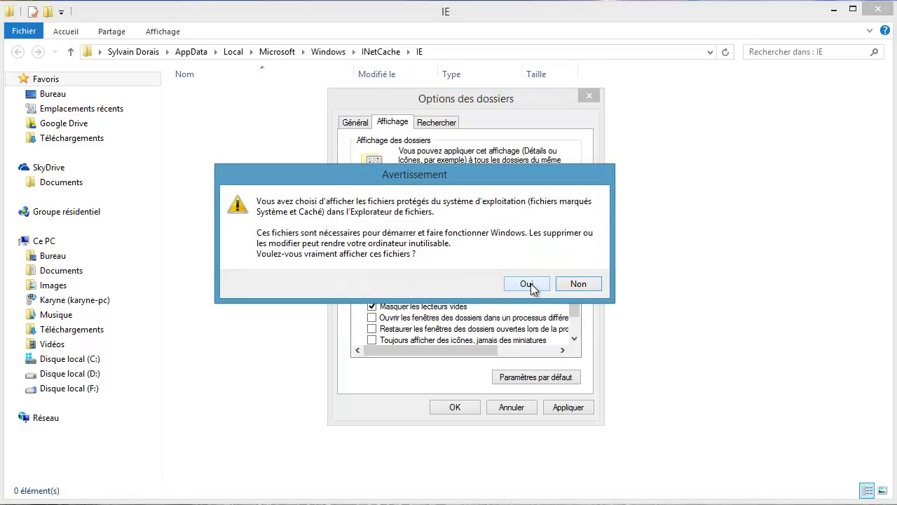
click(531, 283)
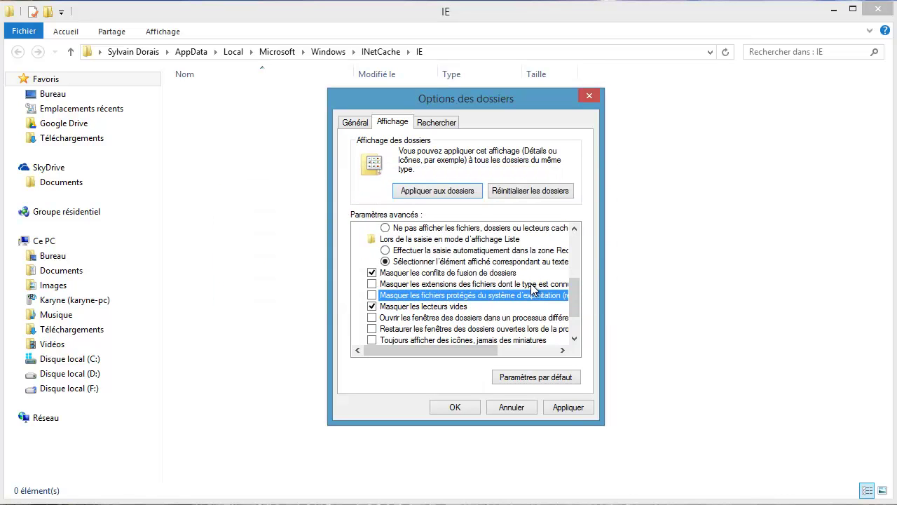
click(569, 407)
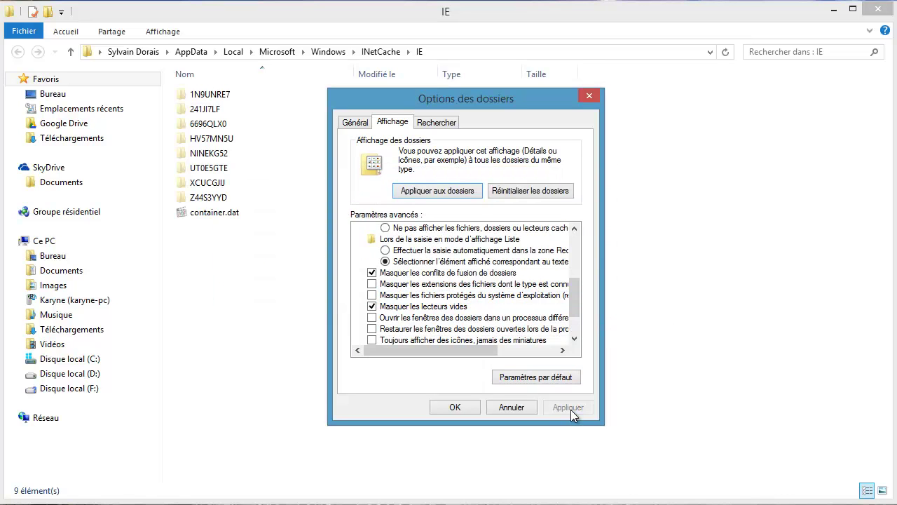
click(465, 413)
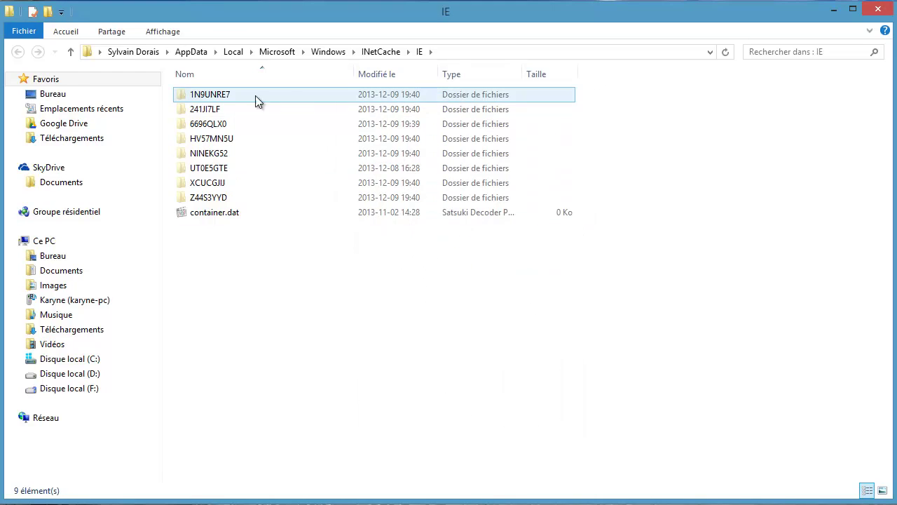
- Open the 1N9UNRE7 cache folder, look through its files and return to the IE folder
double_click(230, 96)
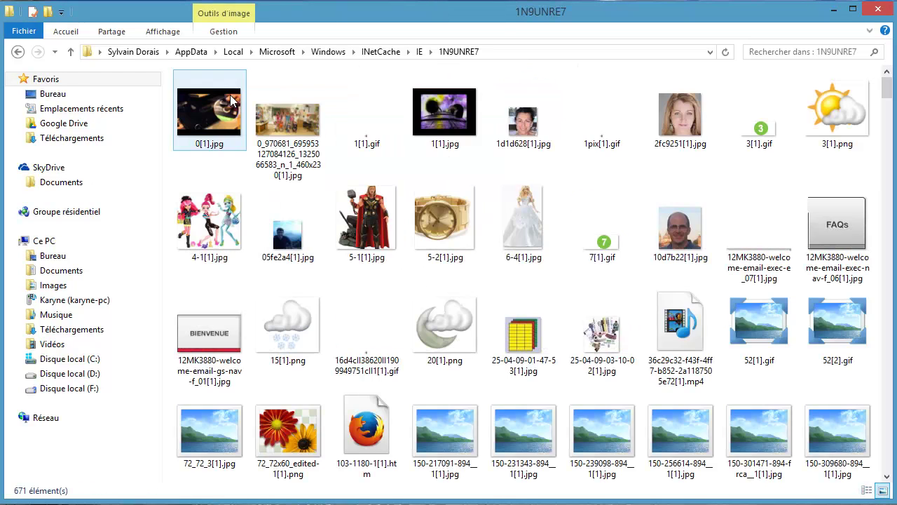
scroll(316, 295, down, 10)
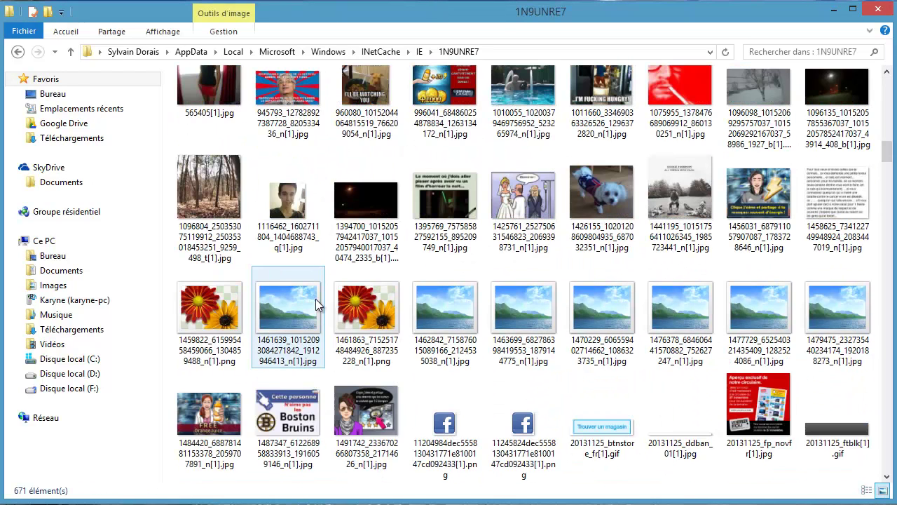
scroll(301, 369, down, 5)
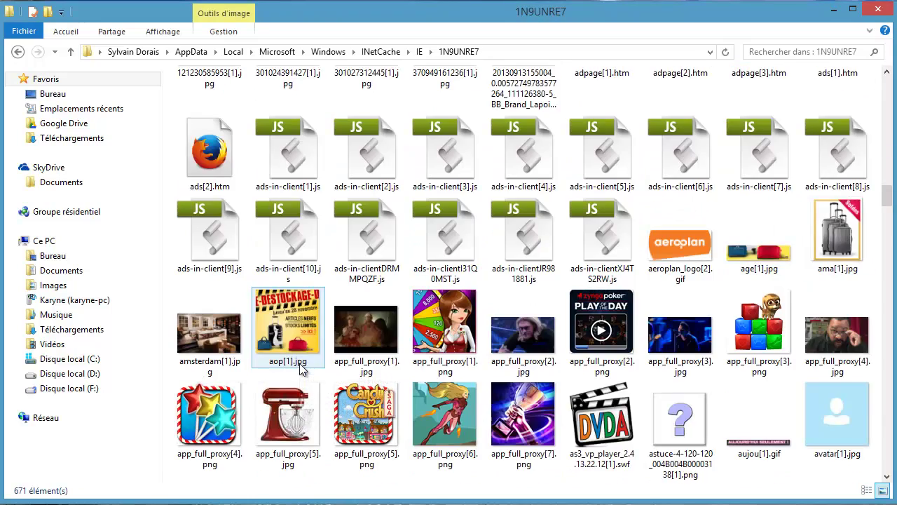
scroll(301, 369, down, 10)
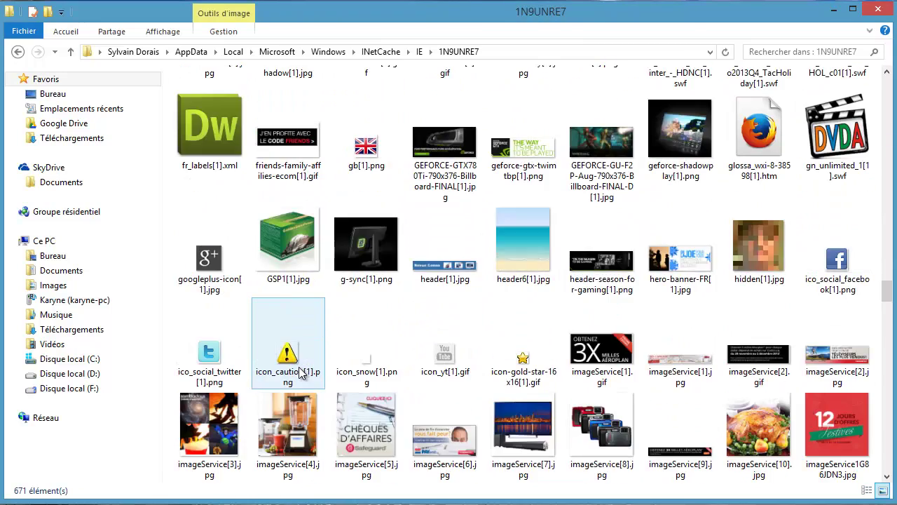
scroll(299, 373, up, 5)
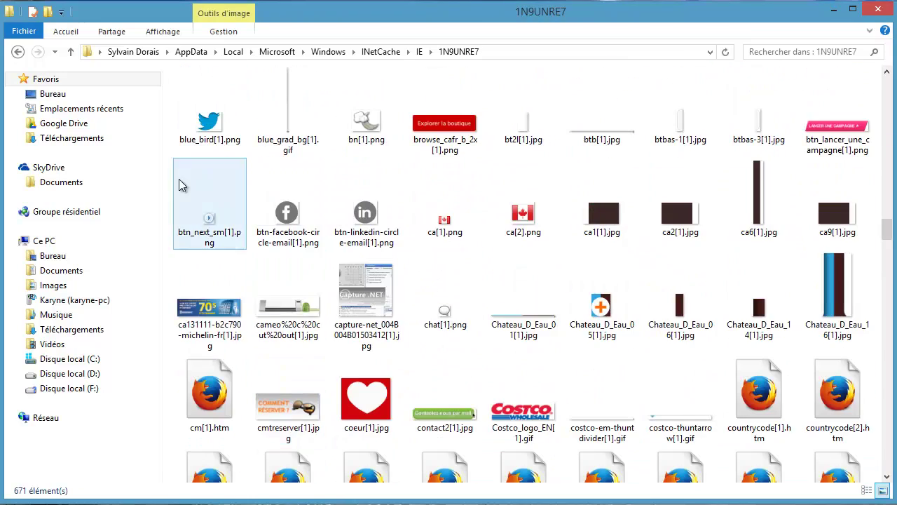
click(20, 53)
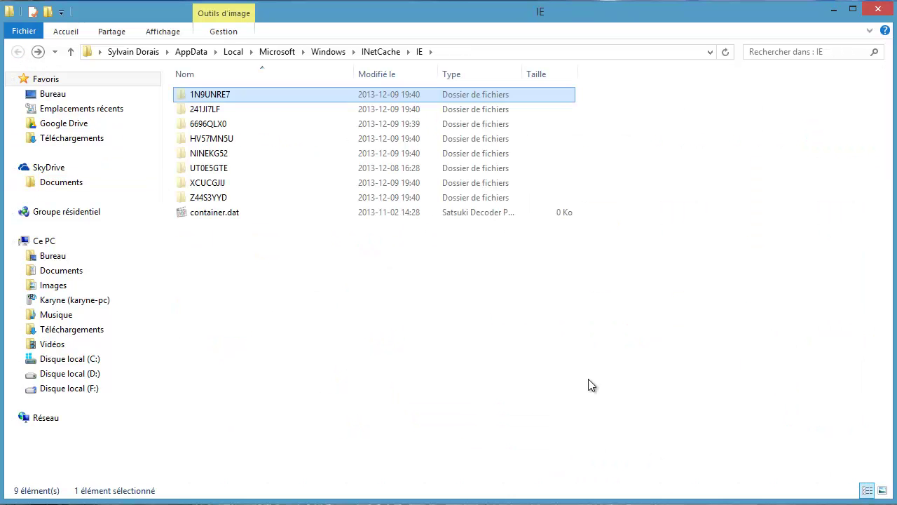
- Examine the contents of the 241JI7LF and 6696QLX0 cache folders, then return to the IE folder
click(210, 110)
double_click(209, 111)
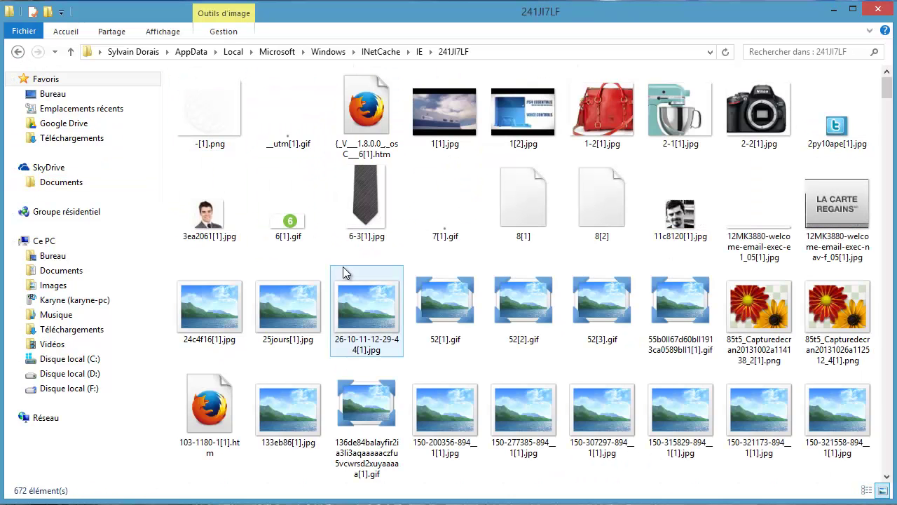
click(73, 51)
double_click(226, 125)
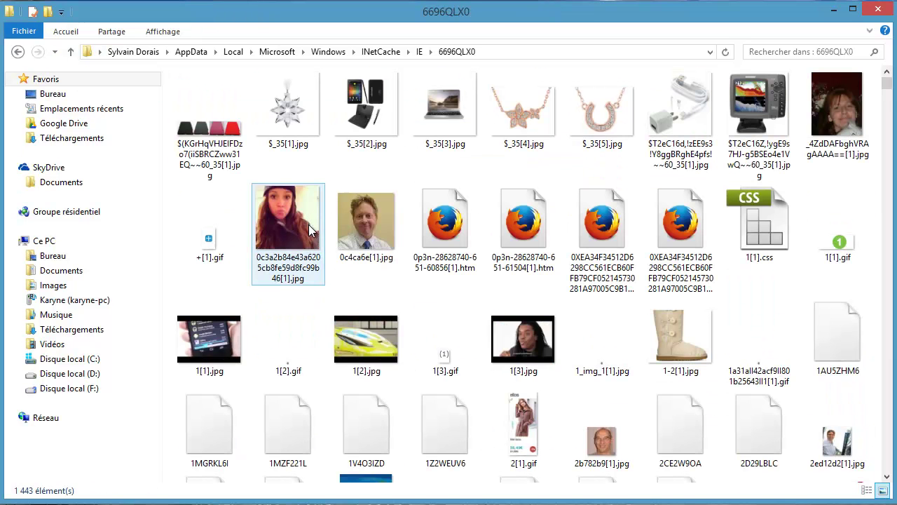
scroll(309, 220, down, 5)
click(18, 52)
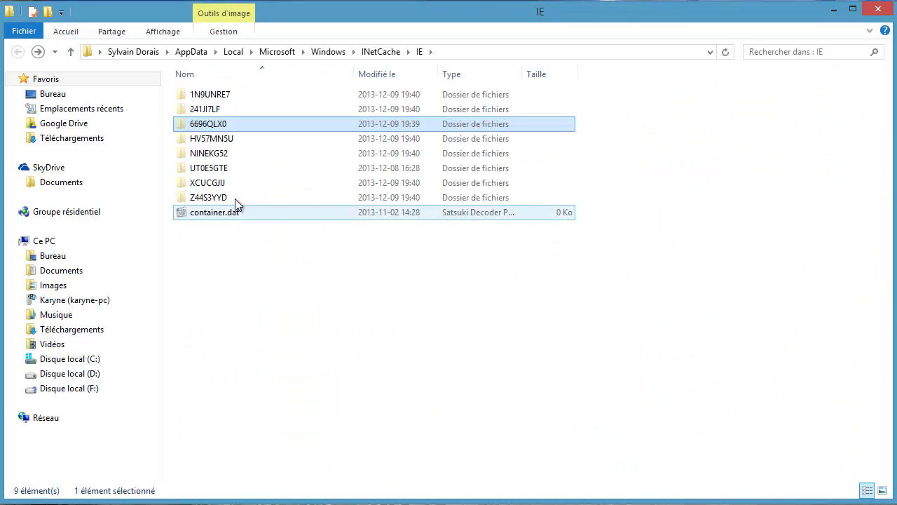
- Examine the contents of the HV57MN5U and NINEKG52 cache folders
double_click(228, 140)
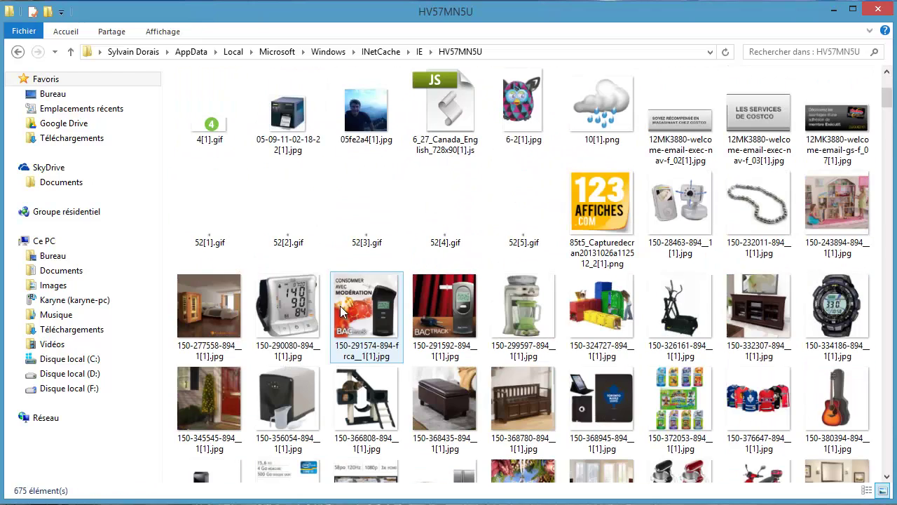
click(18, 51)
click(225, 155)
double_click(225, 154)
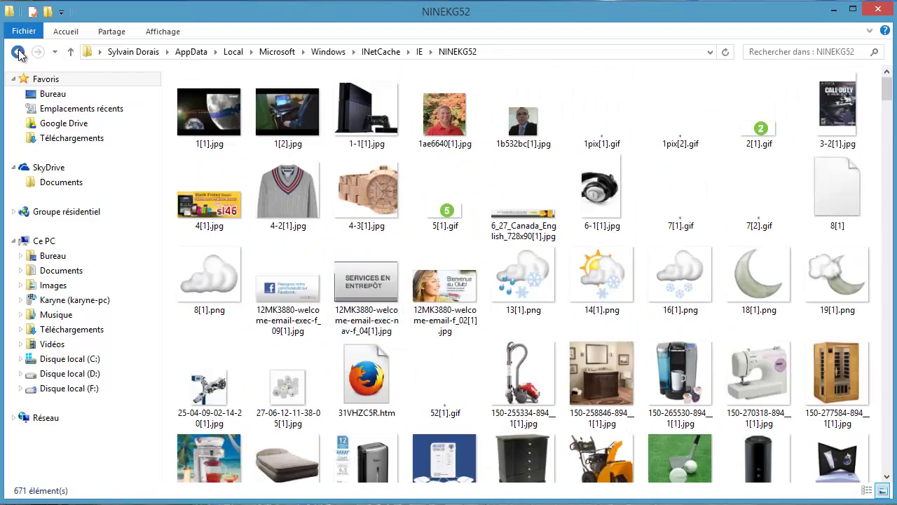
- Return to the IE folder, examine the contents of the UT0E5GTE cache folder and go back
click(17, 51)
click(236, 169)
double_click(236, 169)
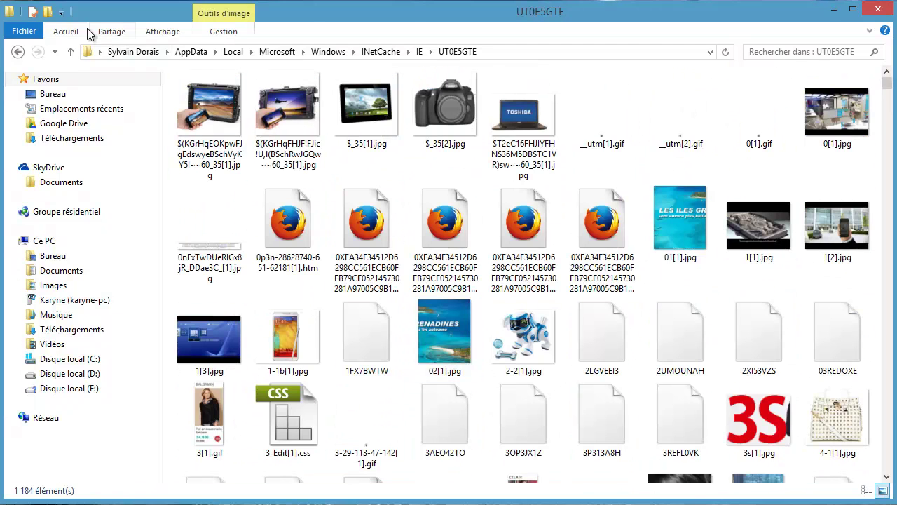
click(23, 52)
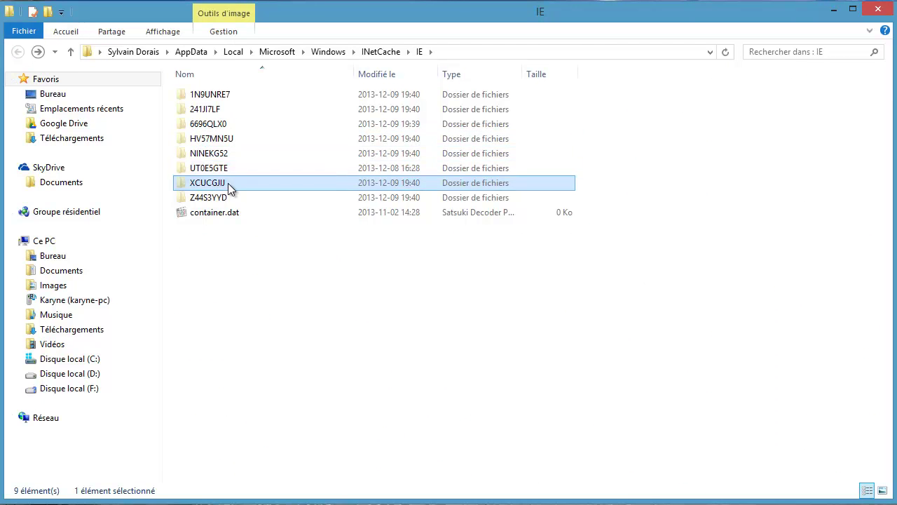
- Examine the contents of the XCUCGJIJ and Z44S3YYD cache folders, then return to the IE folder
double_click(228, 184)
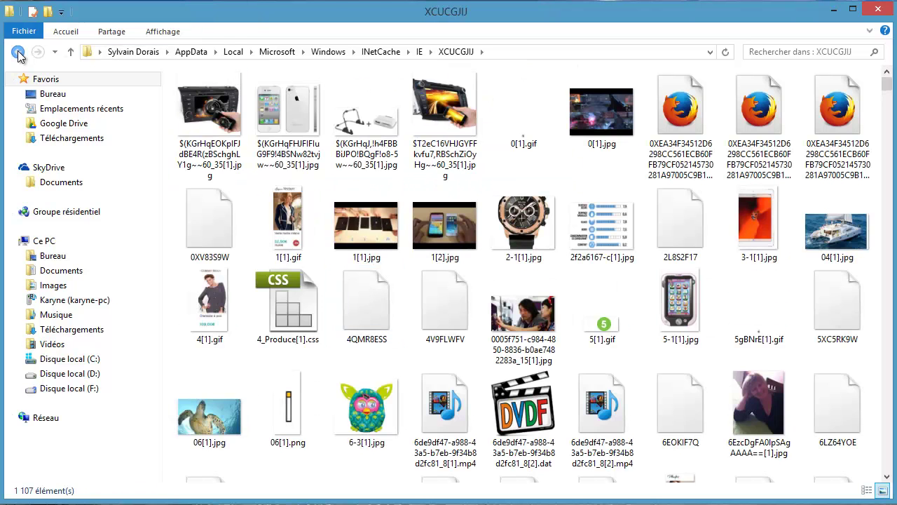
click(18, 52)
double_click(220, 197)
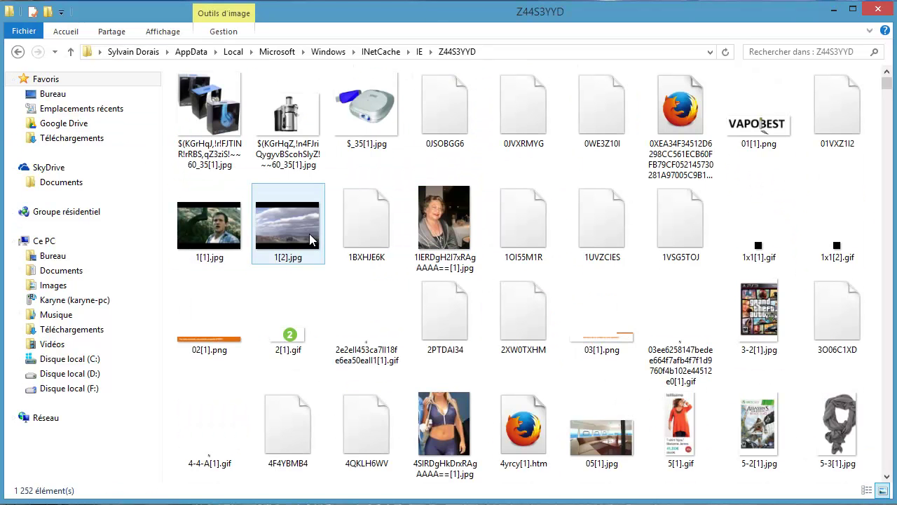
click(18, 52)
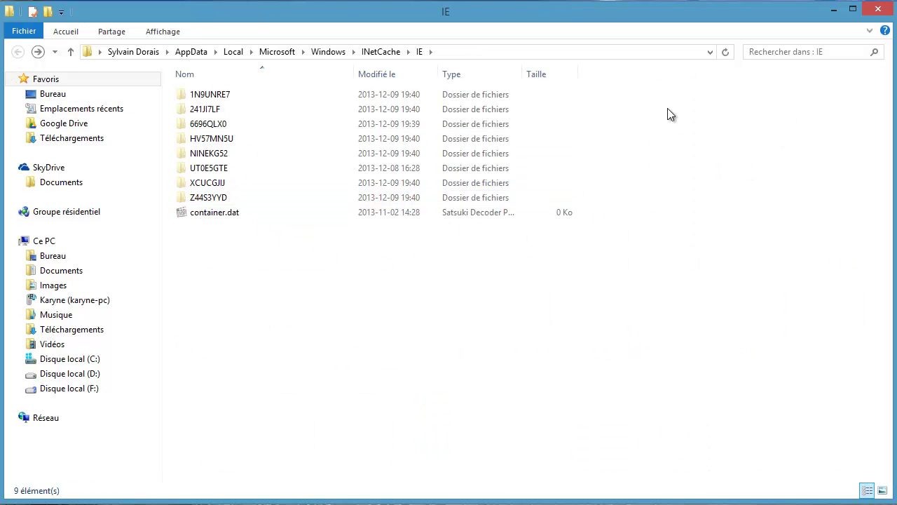
- Delete all eight cache folders and container.dat from the IE folder, ignoring the folders that are in use
drag(676, 96, 263, 198)
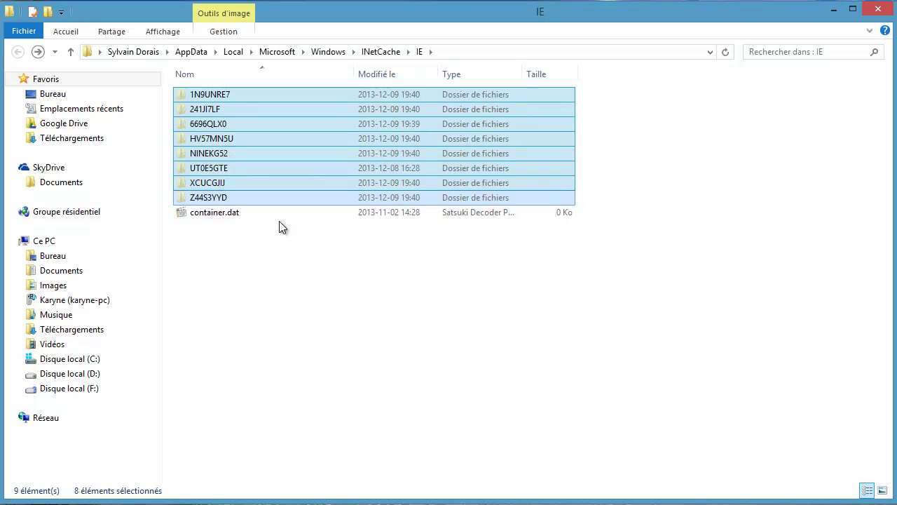
ctrl+click(236, 216)
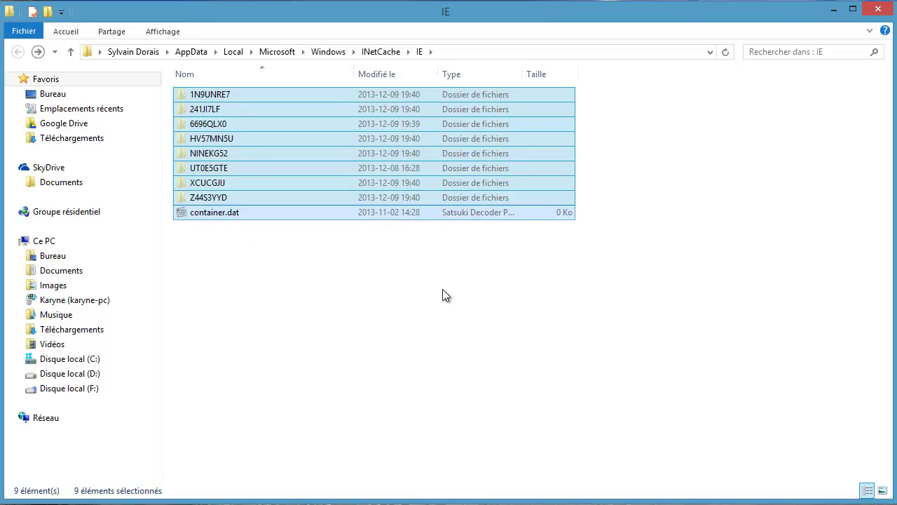
right_click(243, 135)
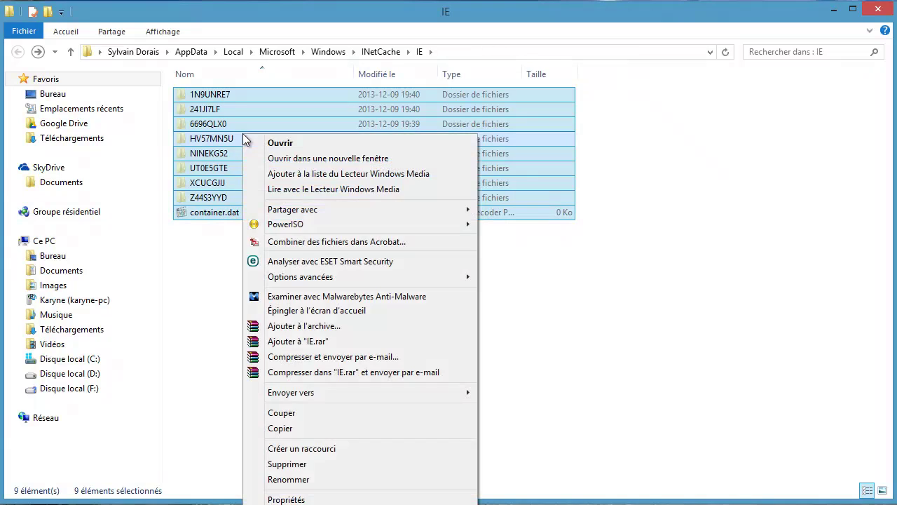
click(326, 464)
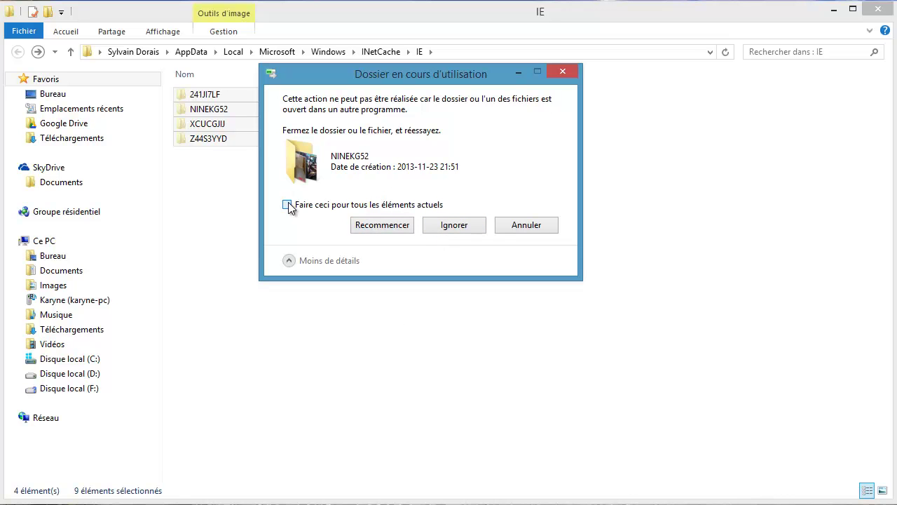
click(463, 228)
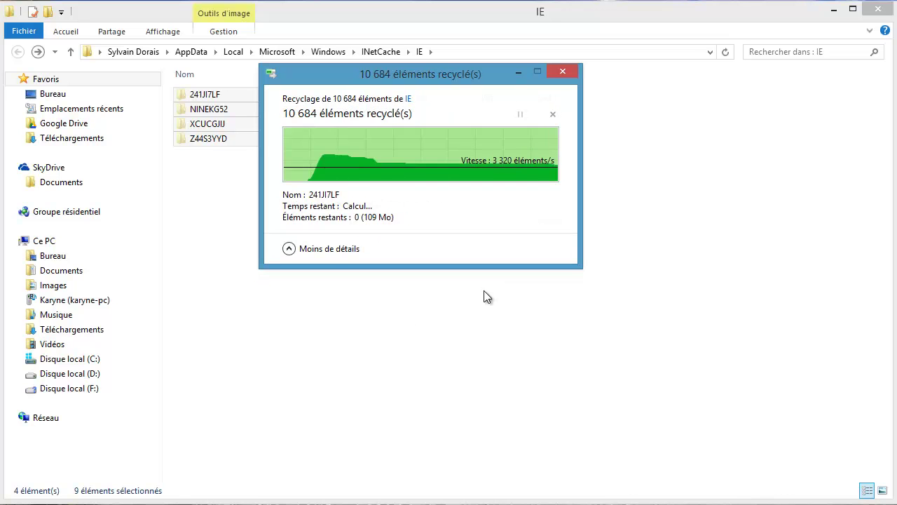
click(483, 296)
- Delete all files inside the 241JI7LF folder, ignoring every file in use, then check what remains and return to the IE folder
double_click(205, 95)
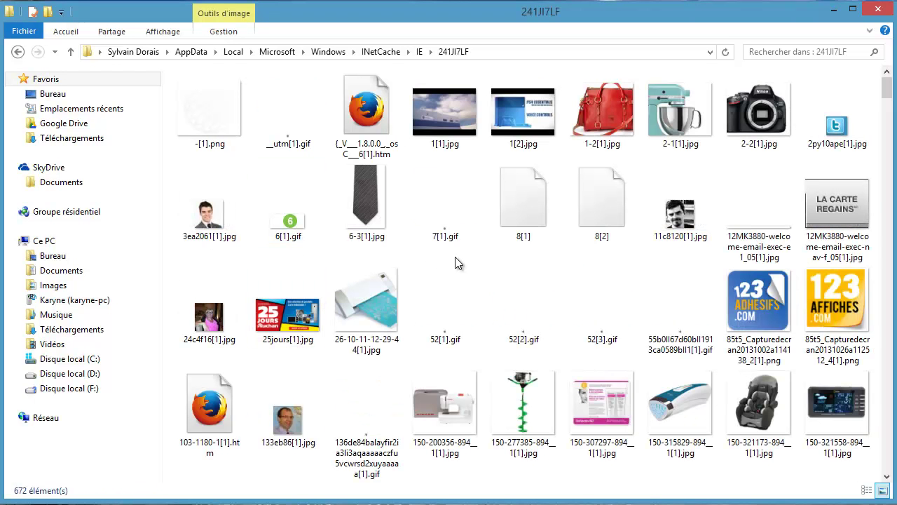
key(ctrl+a)
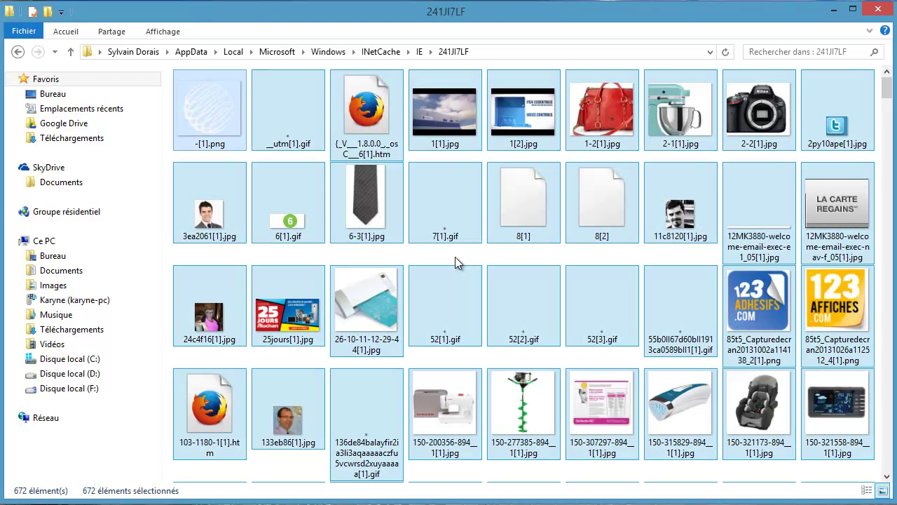
key(Delete)
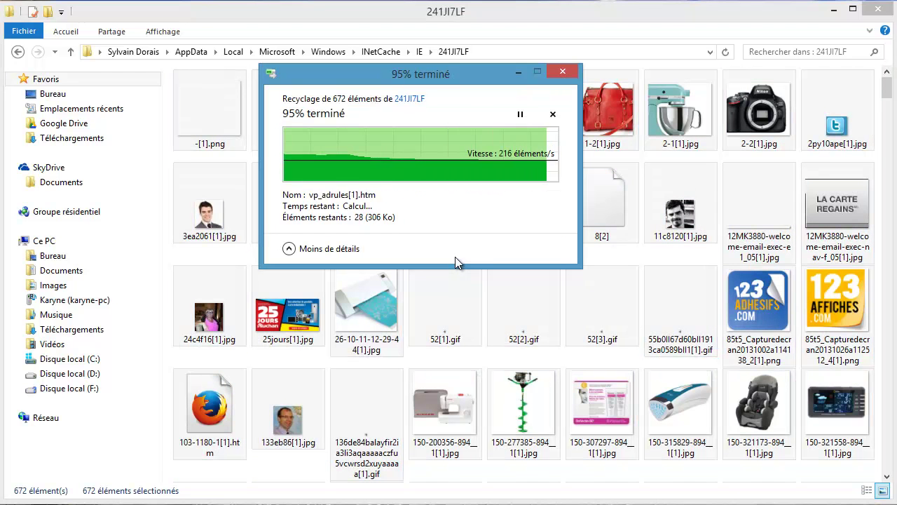
click(454, 221)
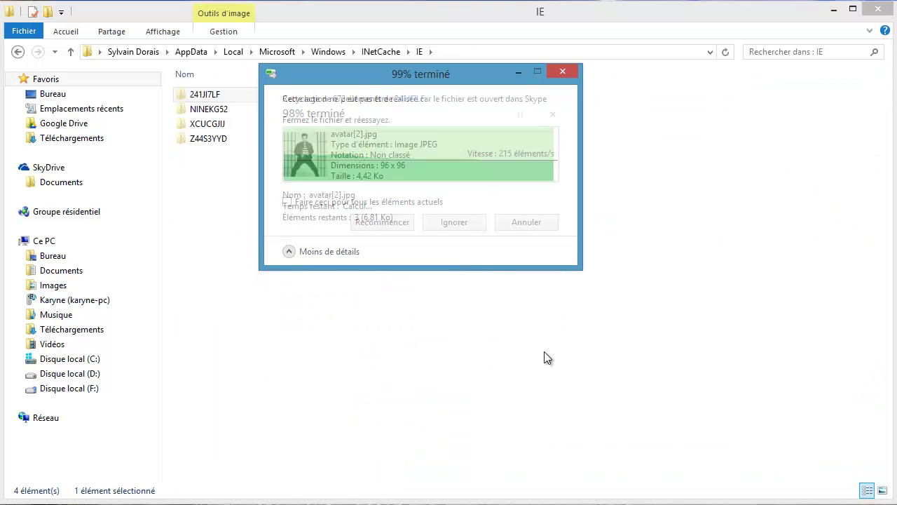
click(288, 195)
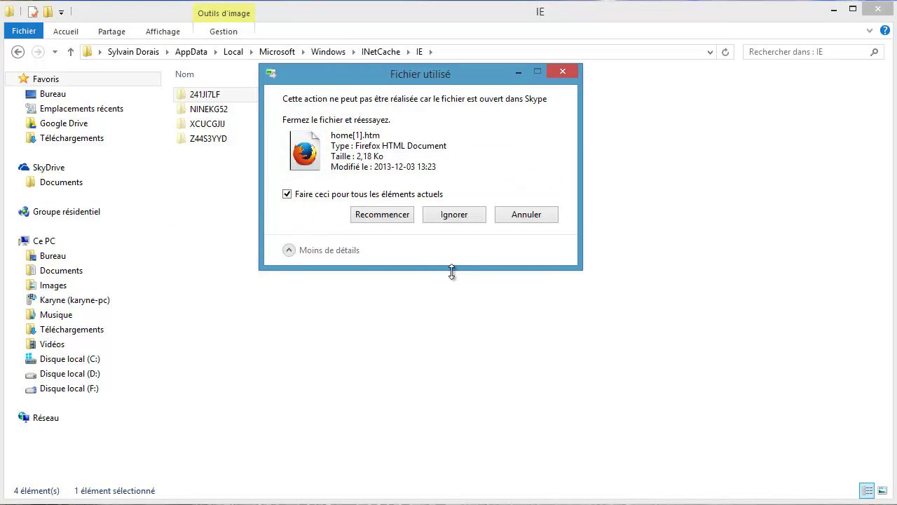
click(460, 218)
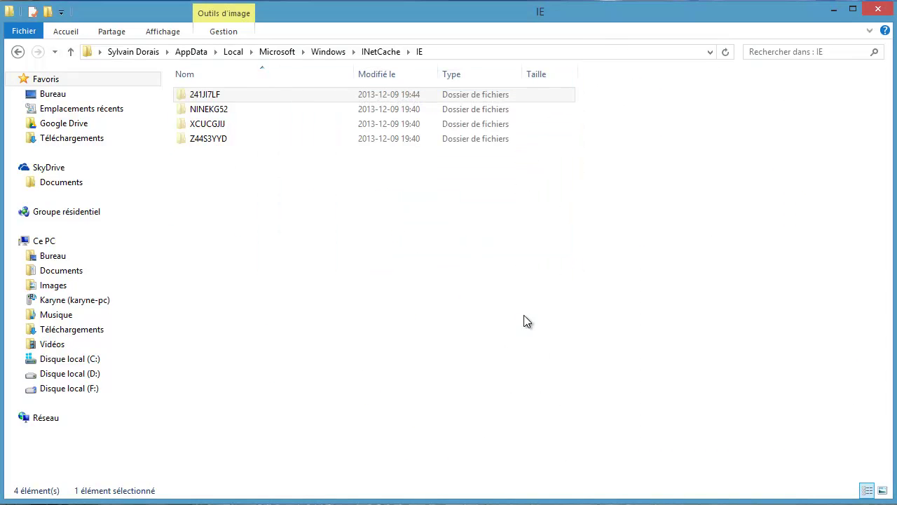
double_click(218, 99)
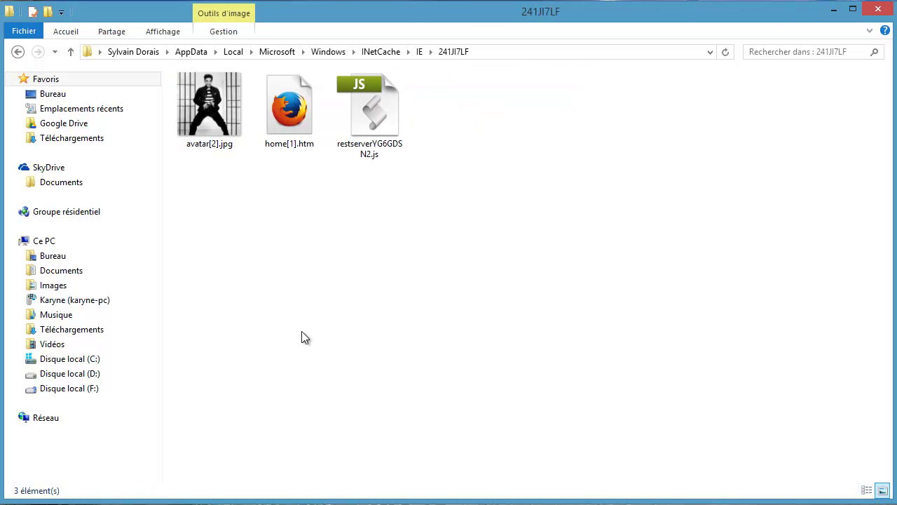
click(19, 52)
- Delete all files inside the NINEKG52 folder, accepting the security warning and ignoring every file in use, then check what remains
double_click(218, 110)
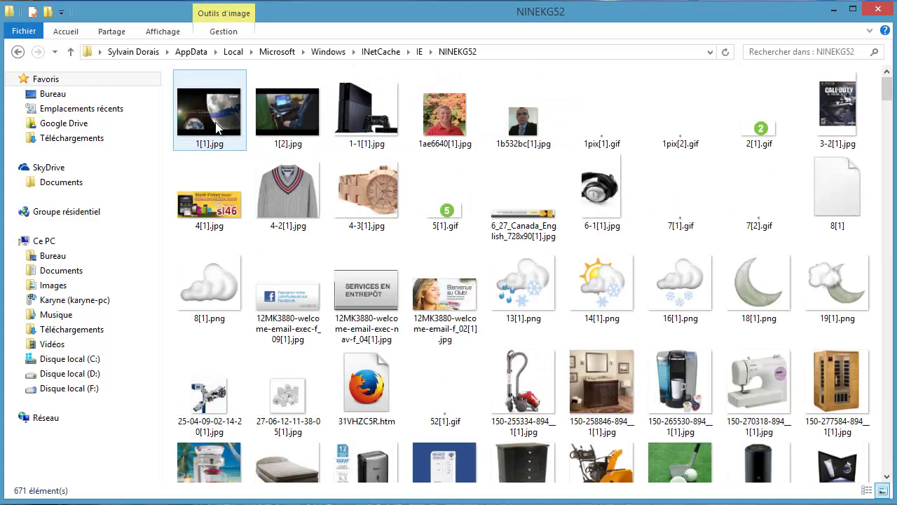
click(217, 127)
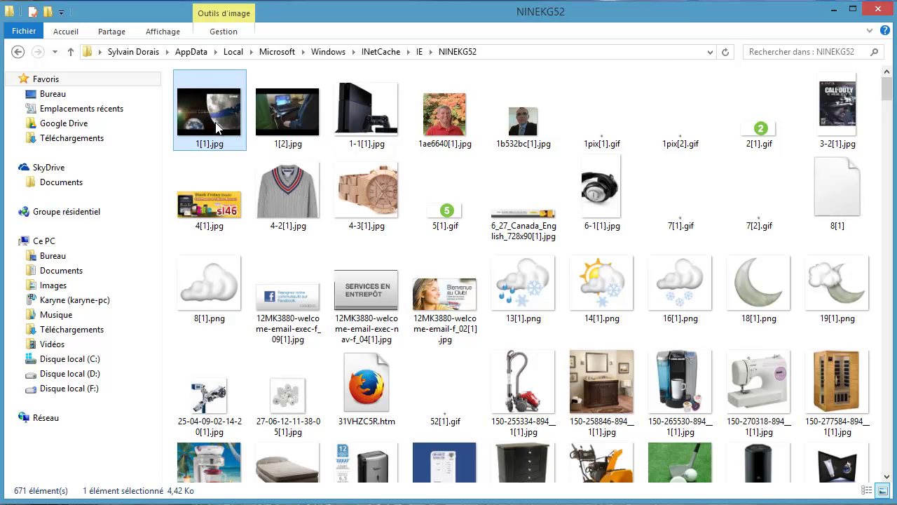
key(ctrl+a)
key(Return)
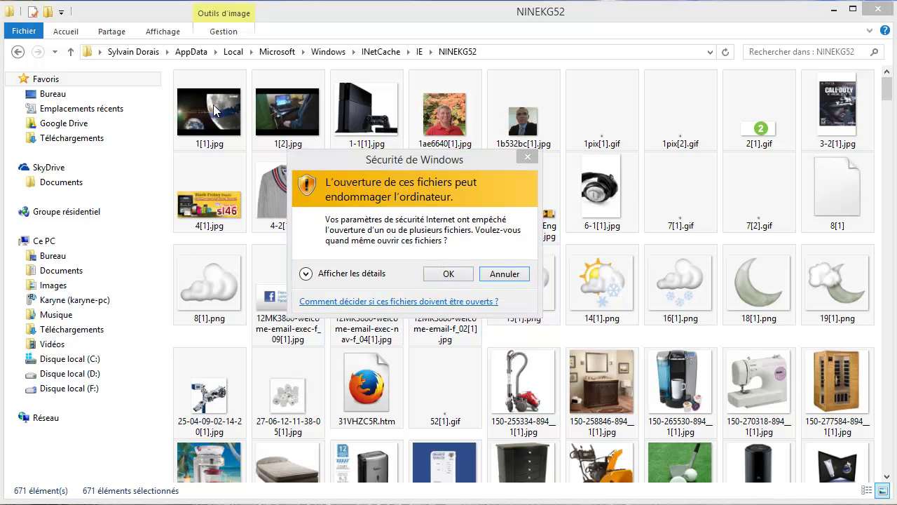
click(448, 275)
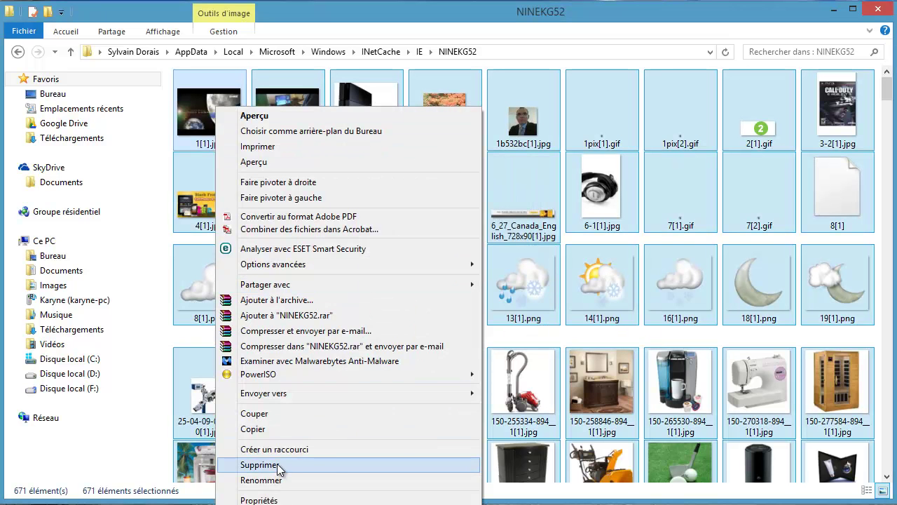
click(279, 465)
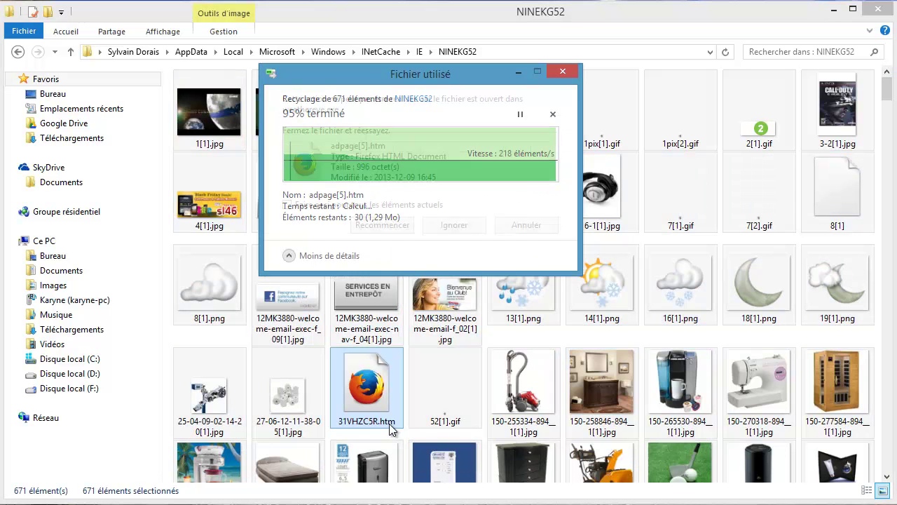
click(293, 209)
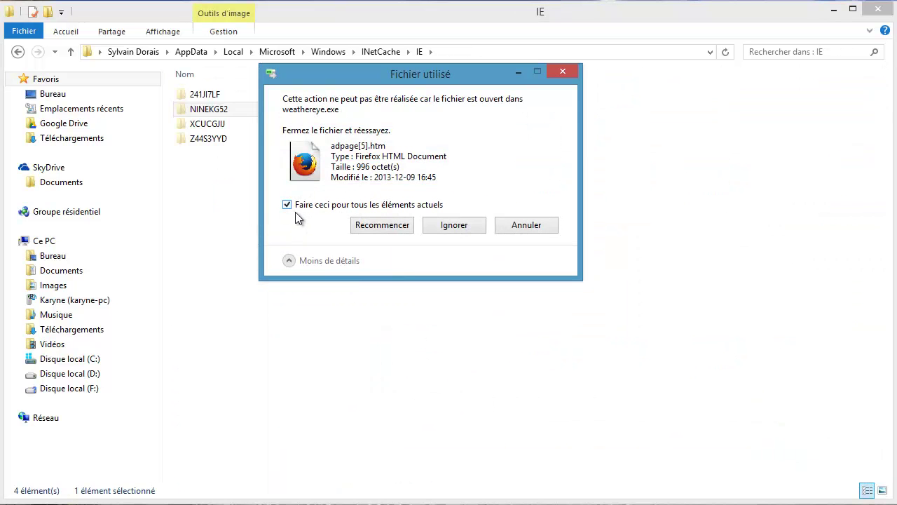
click(460, 228)
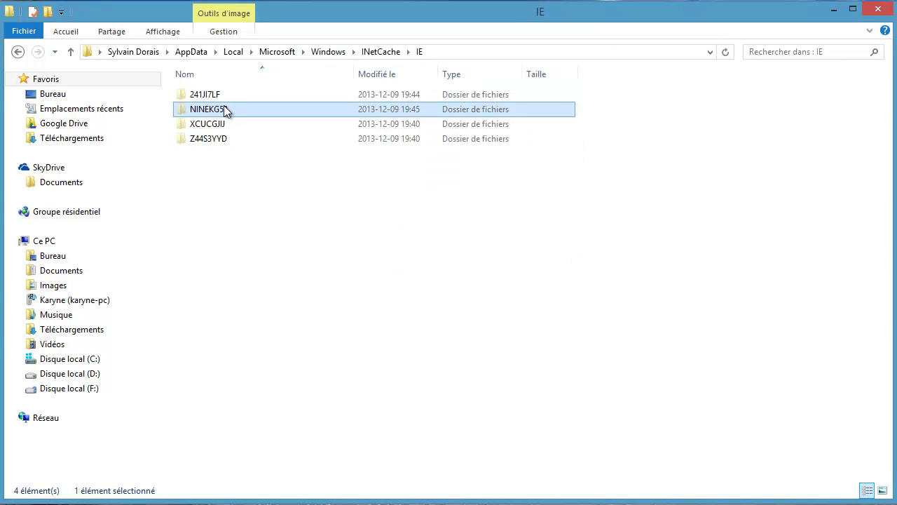
double_click(224, 110)
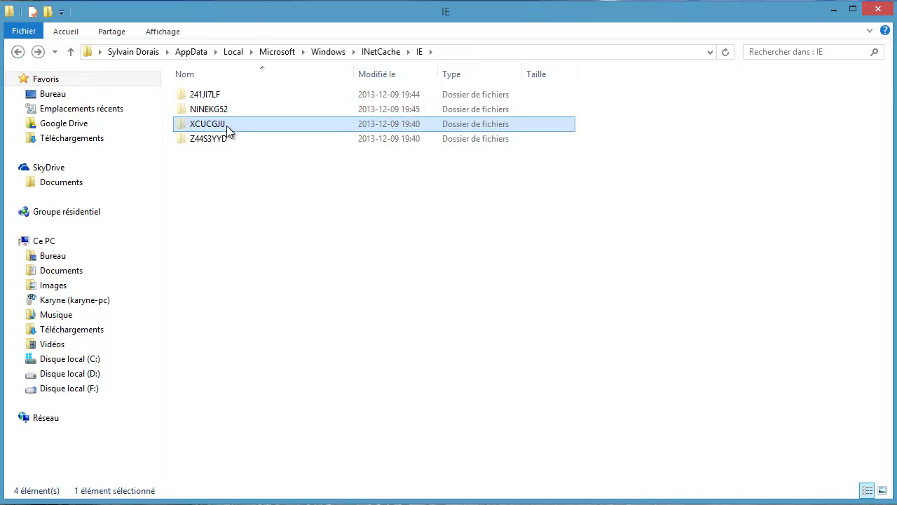
- Delete all files inside the XCUCGJIJ folder, ignoring every file in use, then check what remains and return to the IE folder
double_click(227, 124)
click(210, 119)
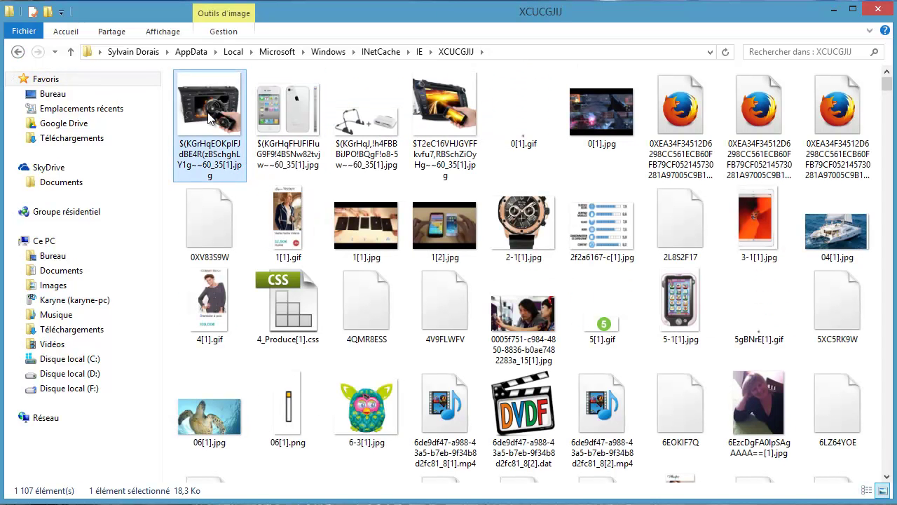
key(ctrl+a)
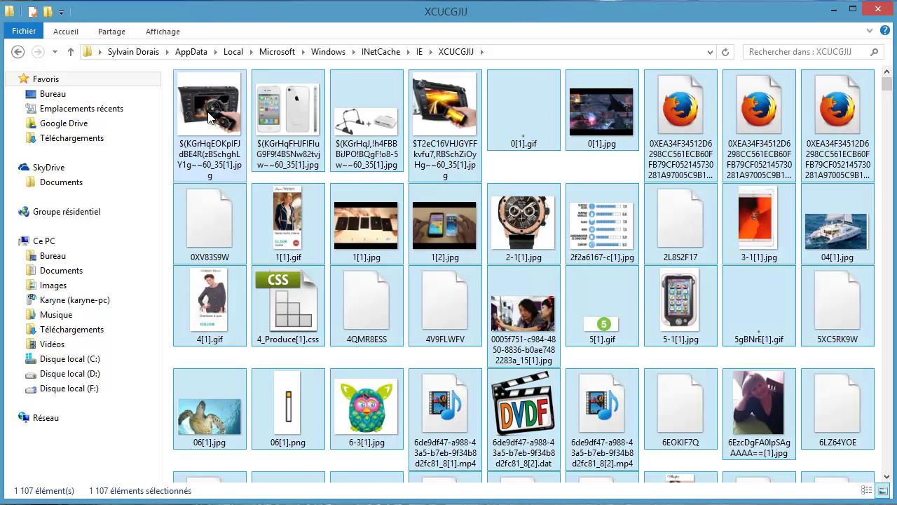
key(Return)
click(448, 277)
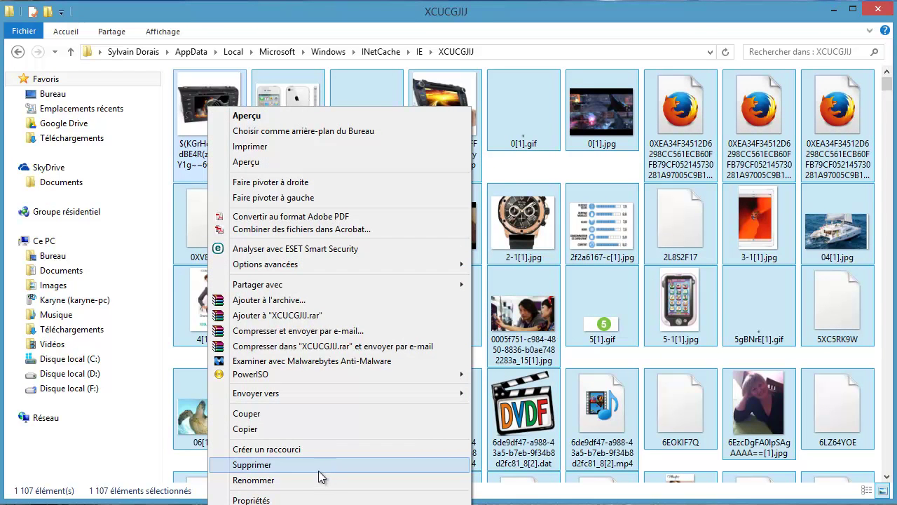
click(319, 471)
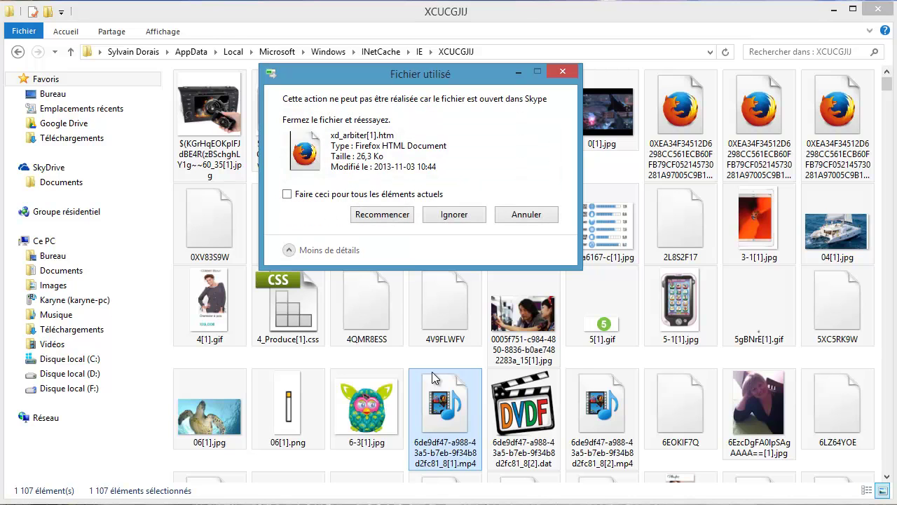
click(288, 195)
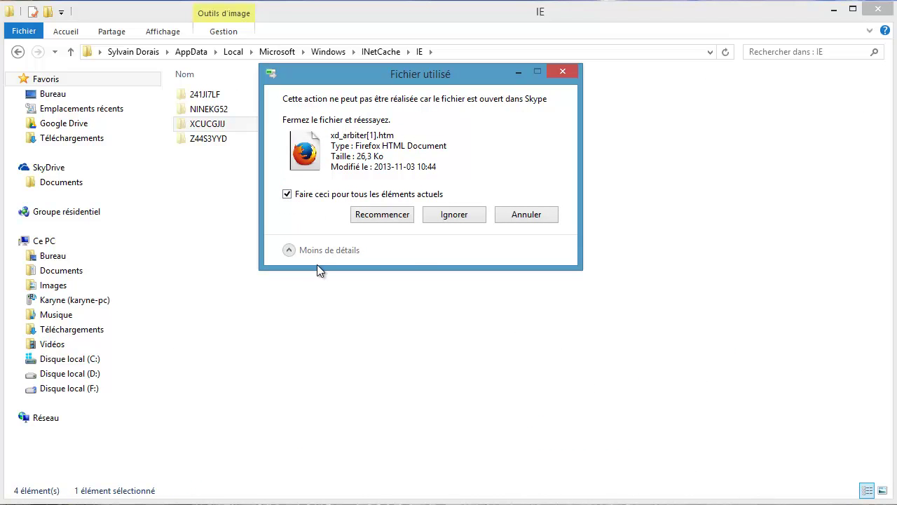
click(454, 216)
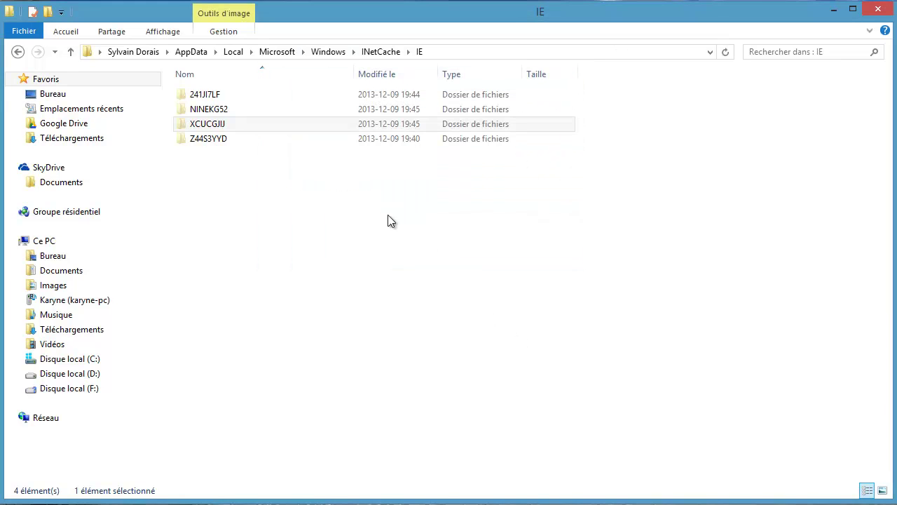
double_click(237, 125)
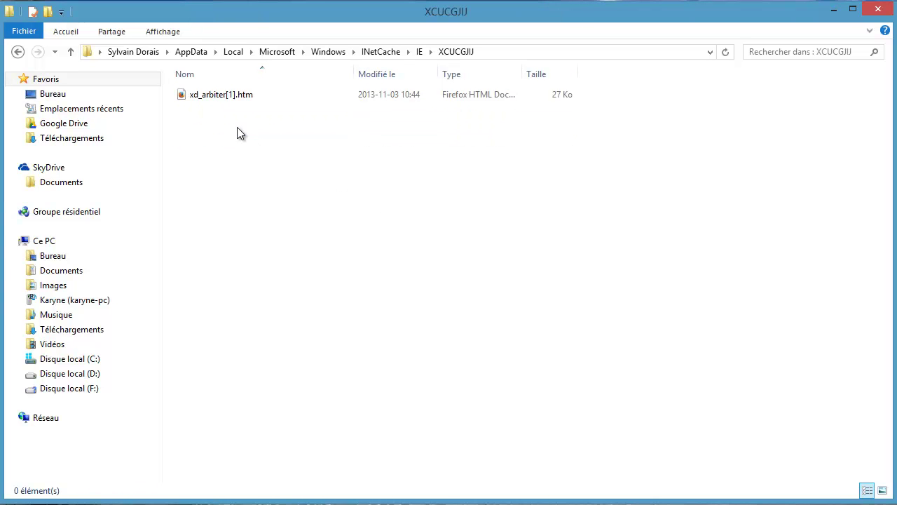
click(18, 53)
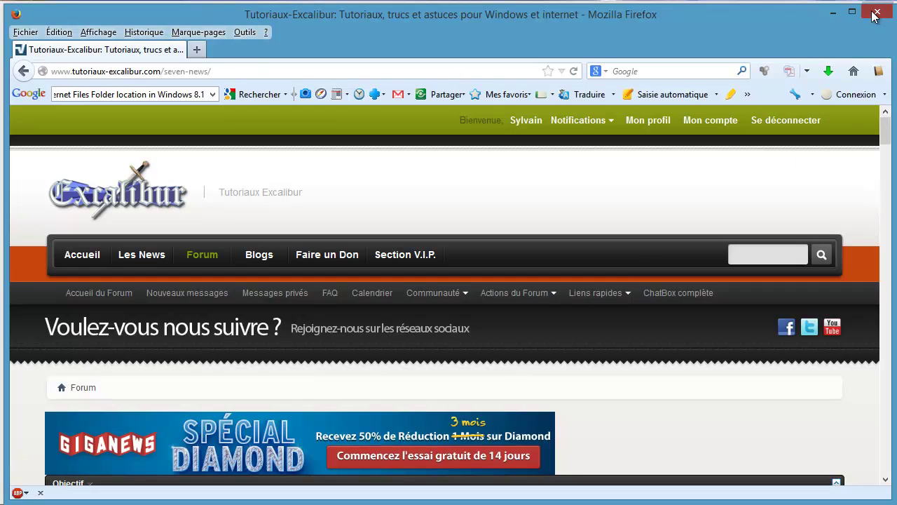
- Close the Firefox window and try to delete the XCUCGJIJ folder, retrying before cancelling the deletion
click(877, 12)
right_click(218, 127)
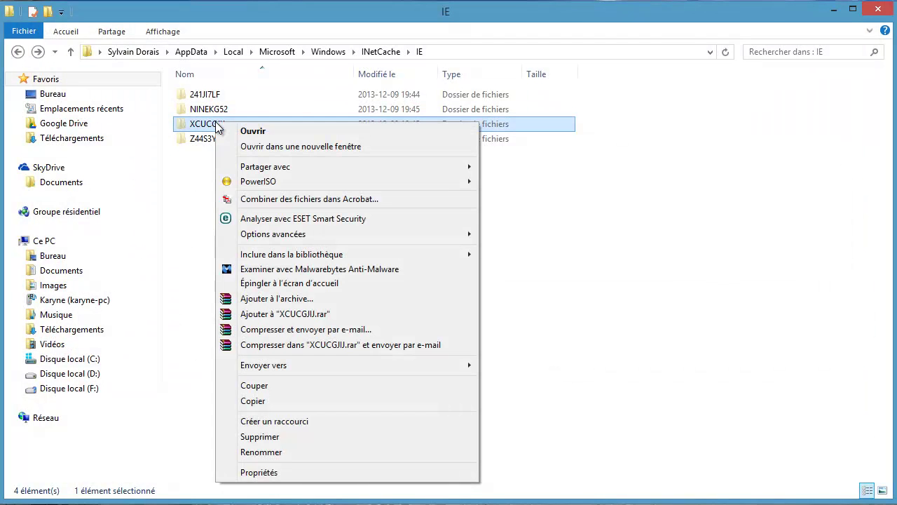
click(266, 439)
click(452, 203)
click(531, 203)
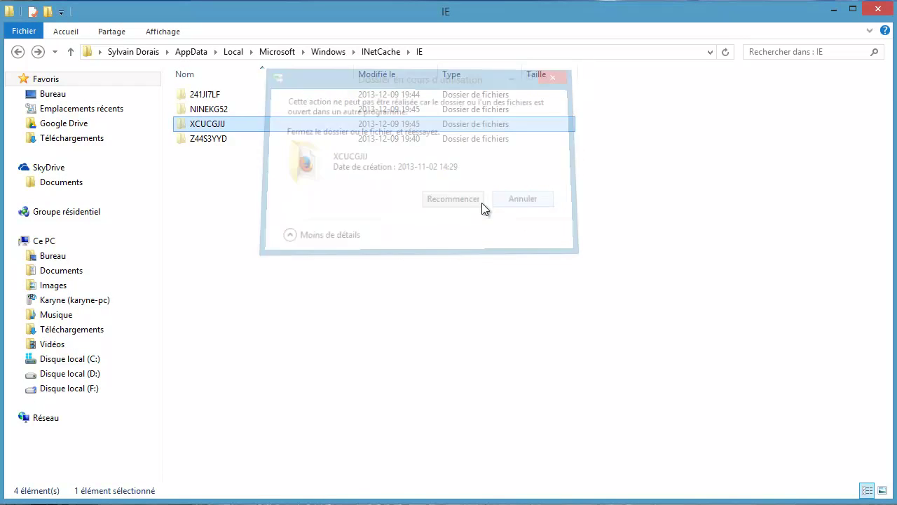
- Delete all files inside the Z44S3YYD folder, accepting the security warning and ignoring every file in use, then check what remains
double_click(217, 139)
click(204, 126)
key(ctrl+a)
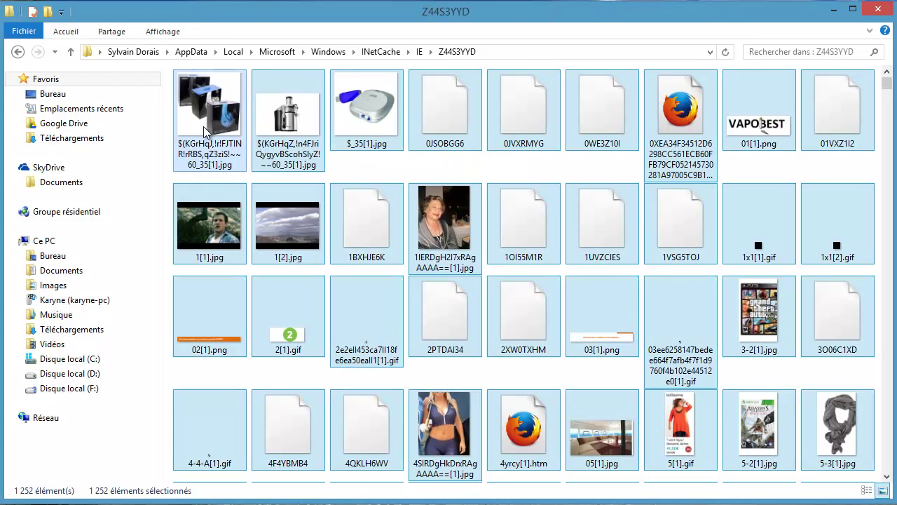
key(Return)
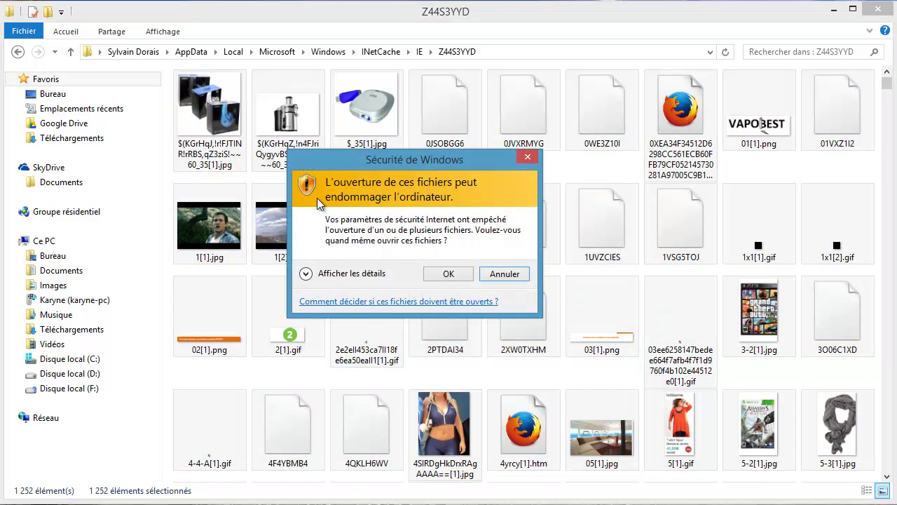
click(455, 271)
key(Menu)
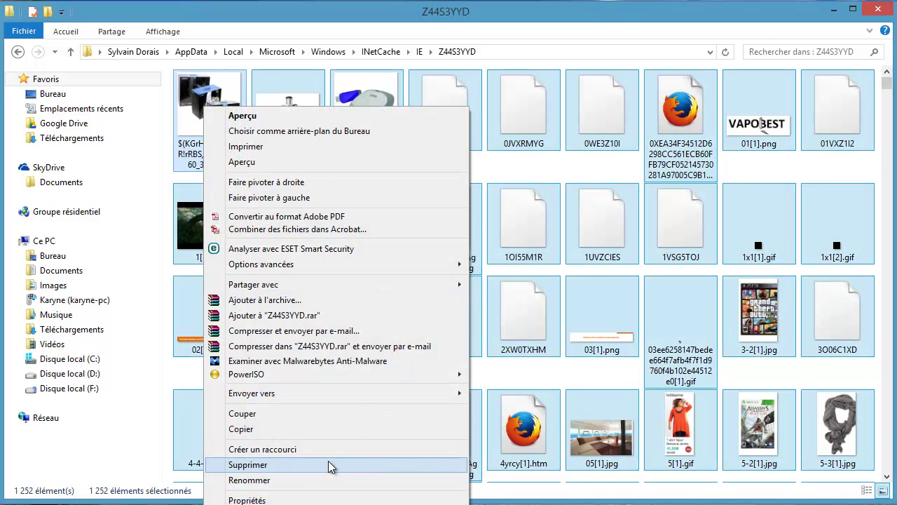
click(329, 459)
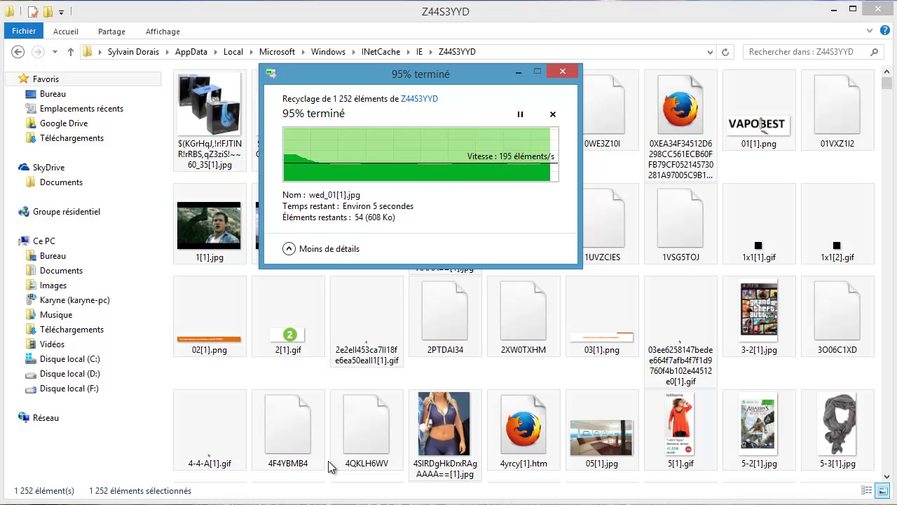
click(286, 195)
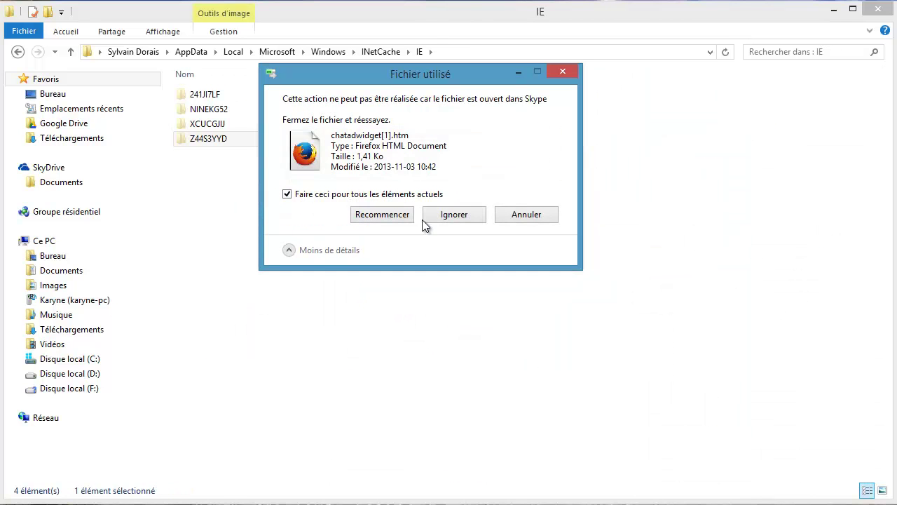
click(462, 219)
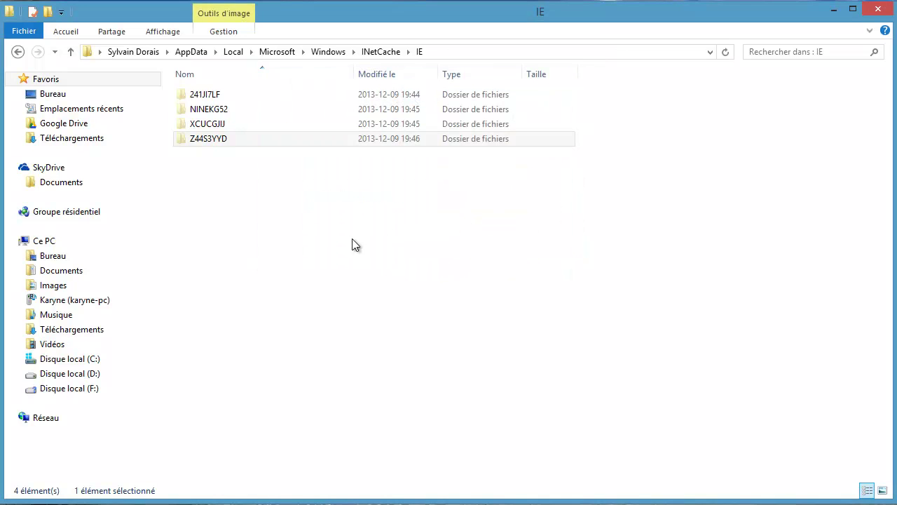
double_click(223, 138)
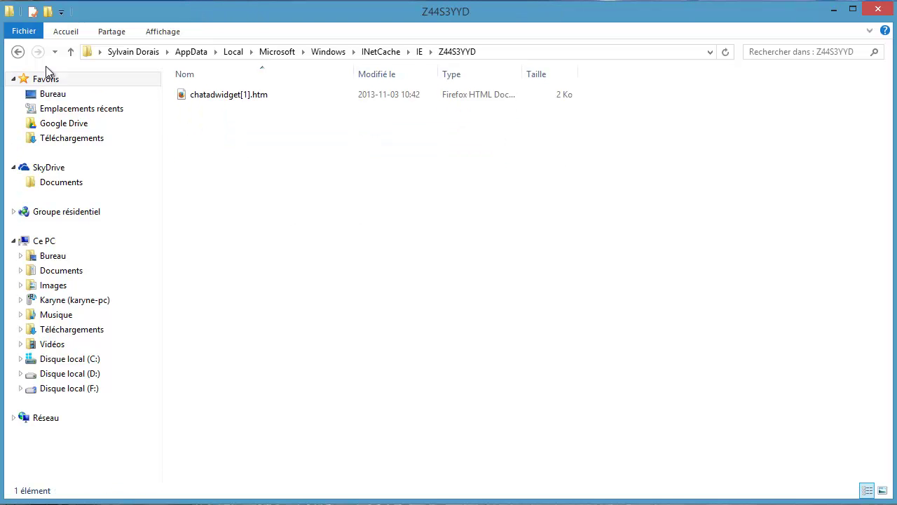
- Go back through the previously visited cache folders to review their leftover files, ending at the IE folder
click(19, 53)
key(Return)
click(19, 53)
key(Up)
key(Return)
click(19, 54)
key(Up)
key(Return)
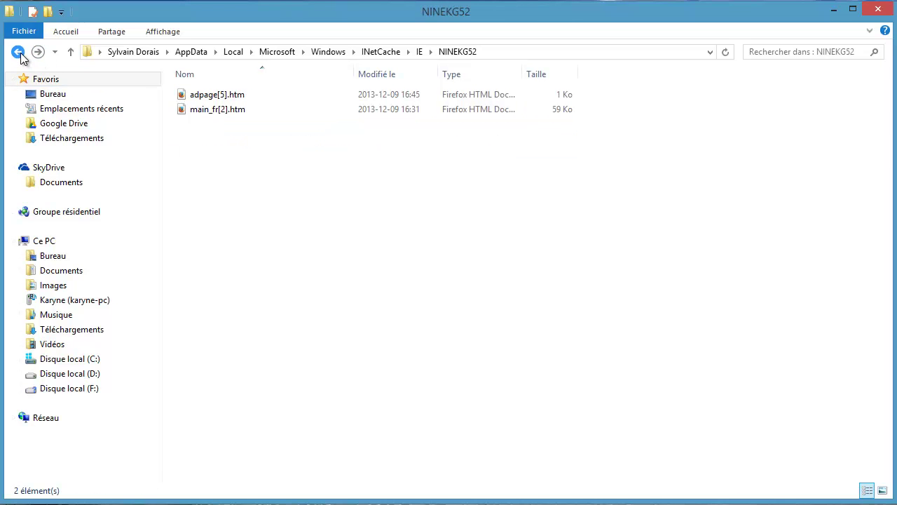
click(18, 53)
key(Up)
key(Return)
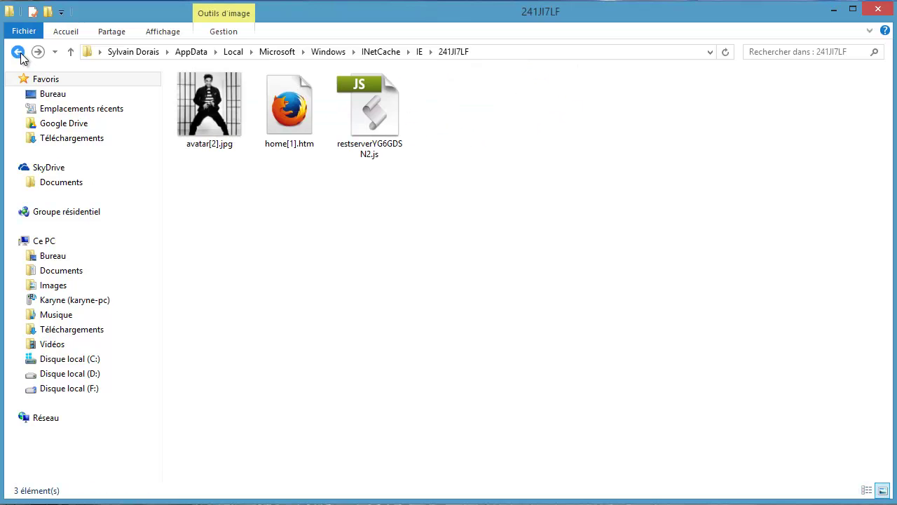
click(19, 53)
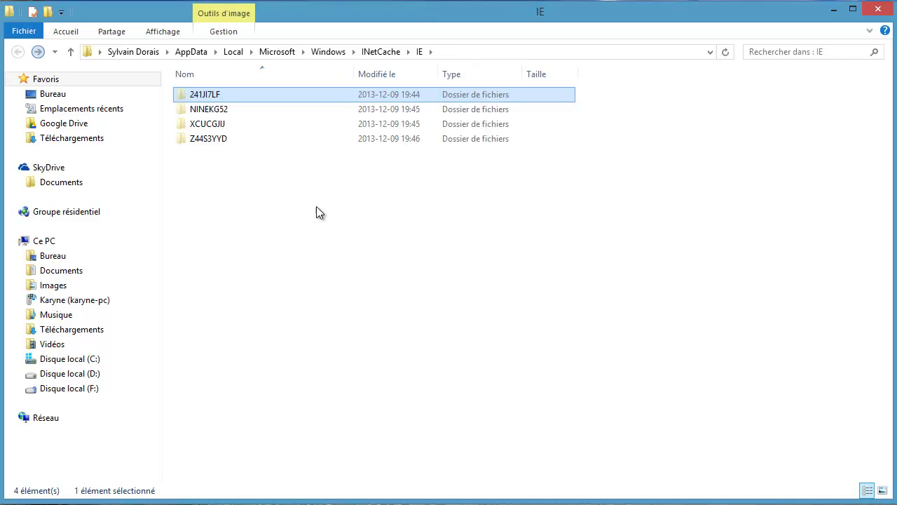
- Check the combined properties of all four cache folders in the IE folder, then close the properties and clear the selection
drag(264, 218, 202, 91)
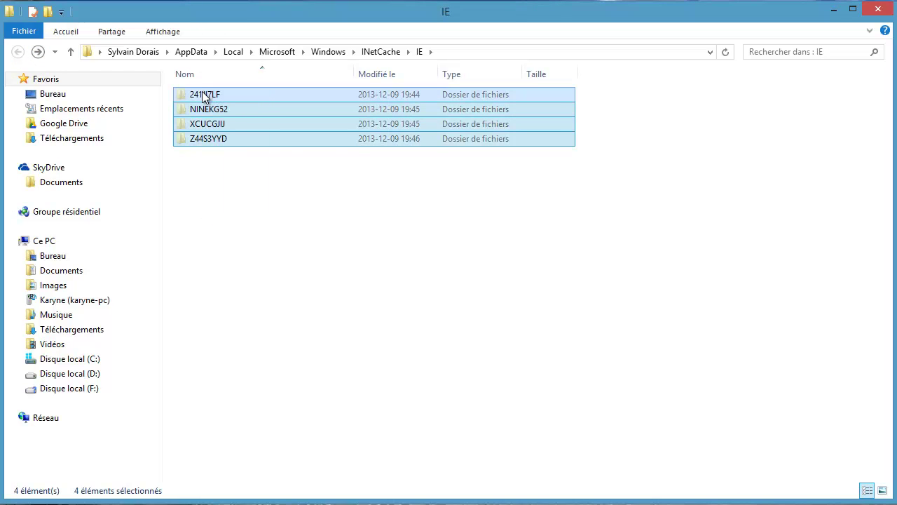
right_click(202, 91)
click(272, 457)
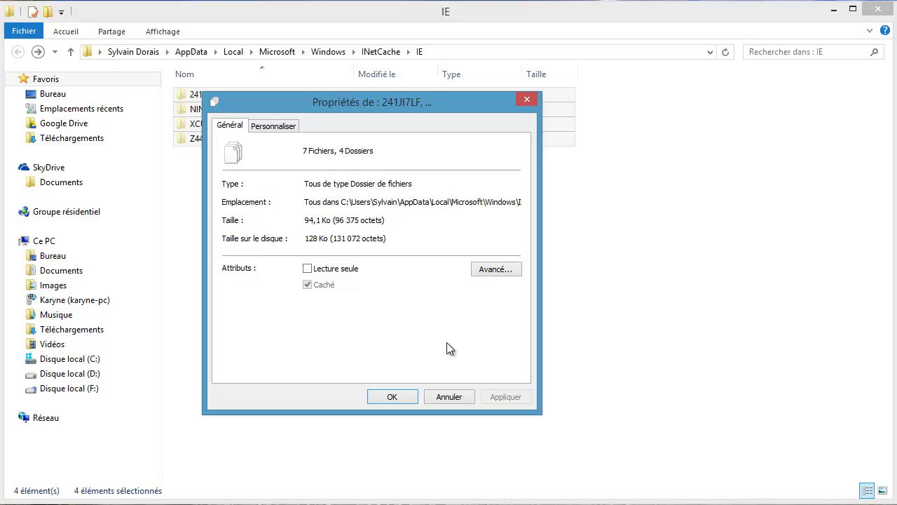
click(526, 102)
click(451, 230)
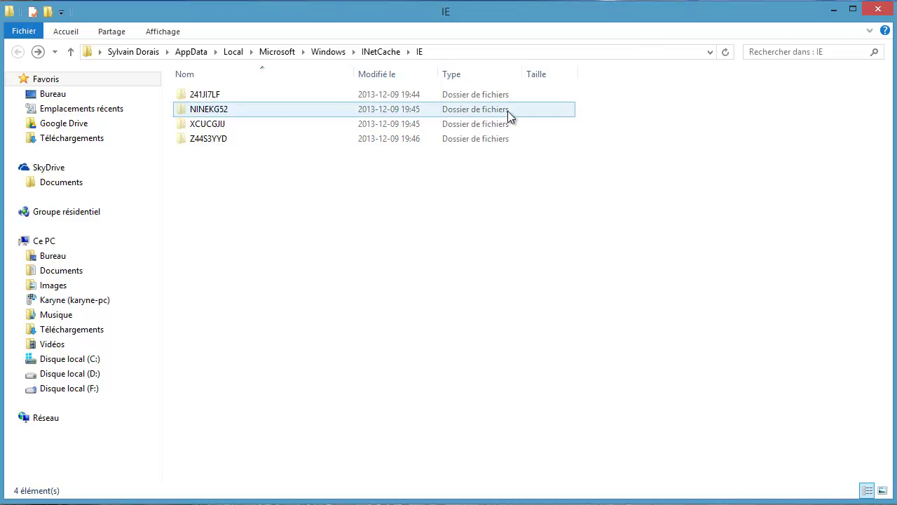
- Enable "Masquer les fichiers protégés du système d'exploitation" in the folder view options and apply the change
click(176, 32)
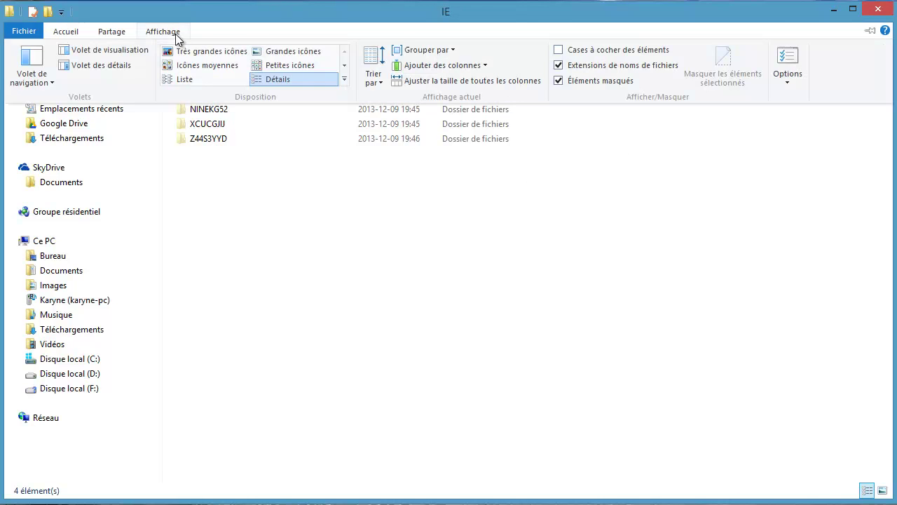
click(788, 77)
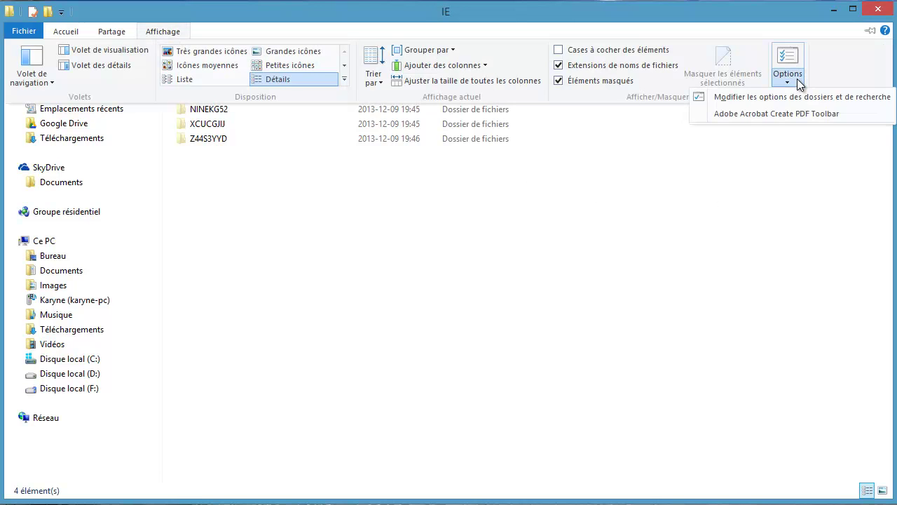
click(733, 99)
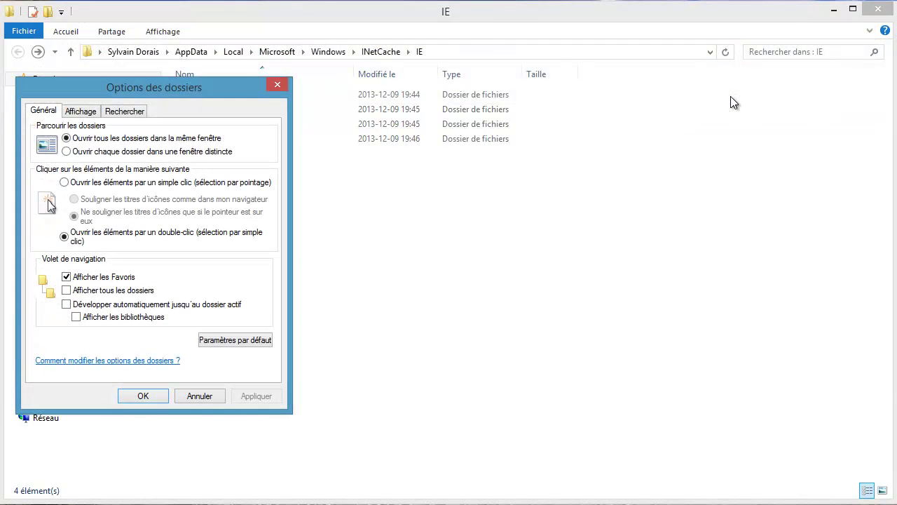
click(88, 111)
drag(141, 88, 394, 88)
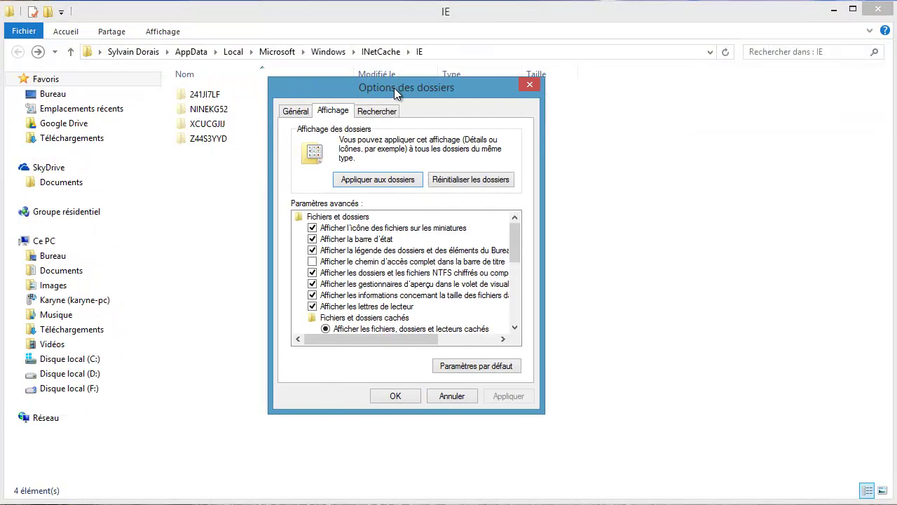
drag(517, 251, 515, 294)
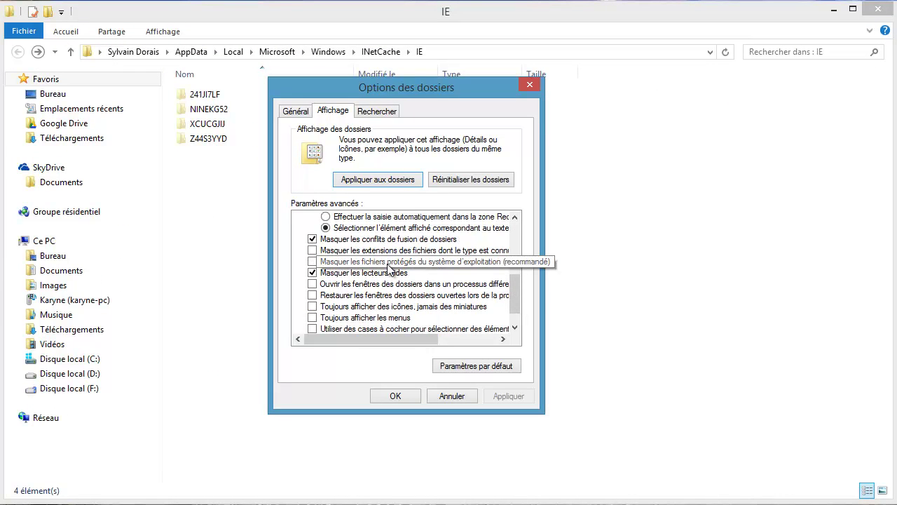
click(312, 263)
click(513, 398)
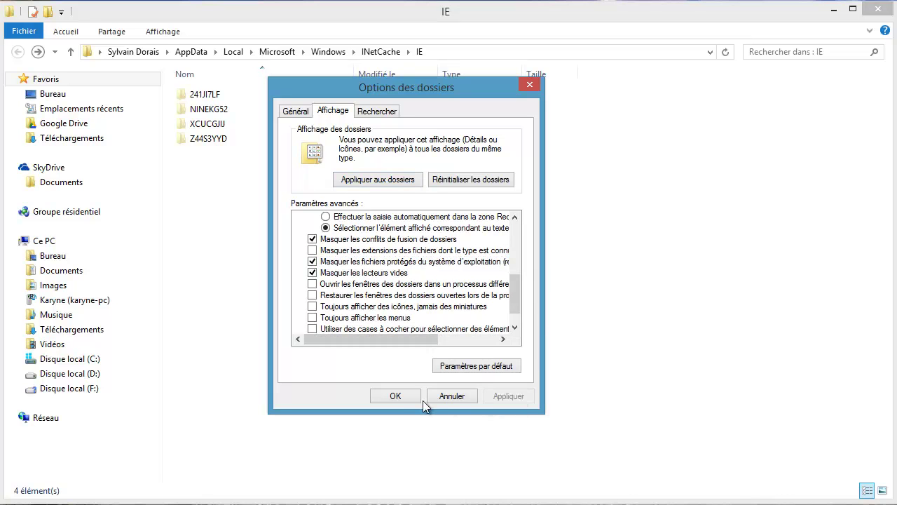
click(397, 397)
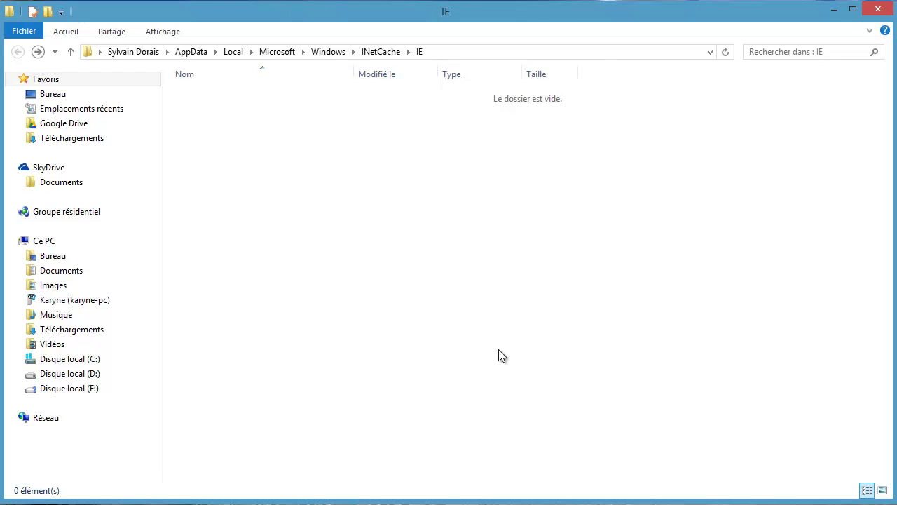
- Close the IE folder window and cancel the disk cleanup for drive C:
click(880, 9)
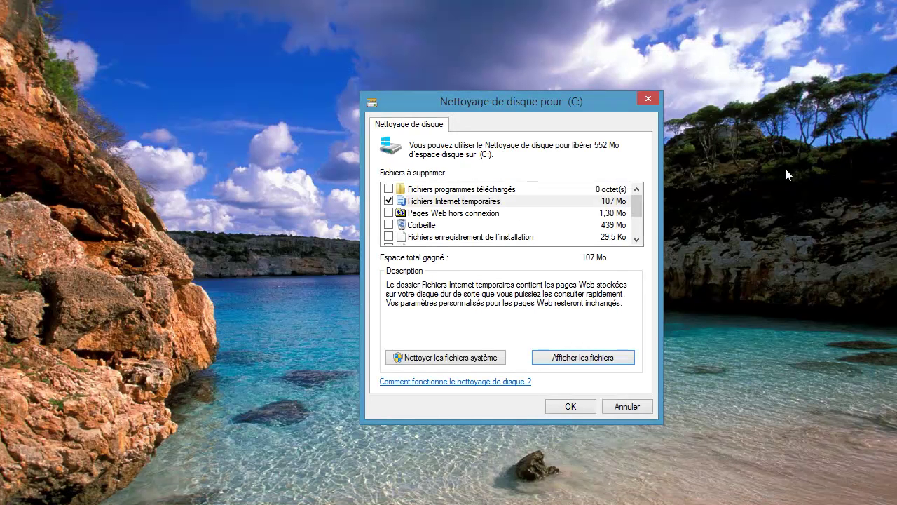
click(640, 407)
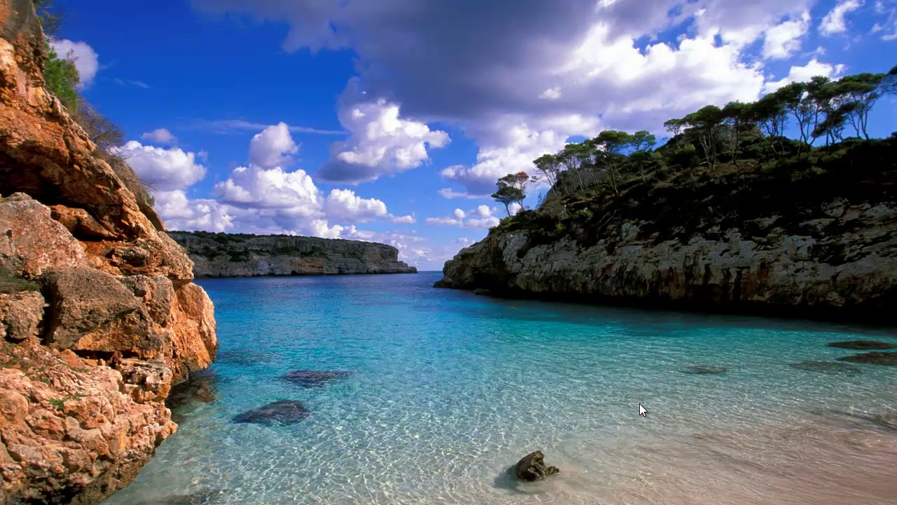